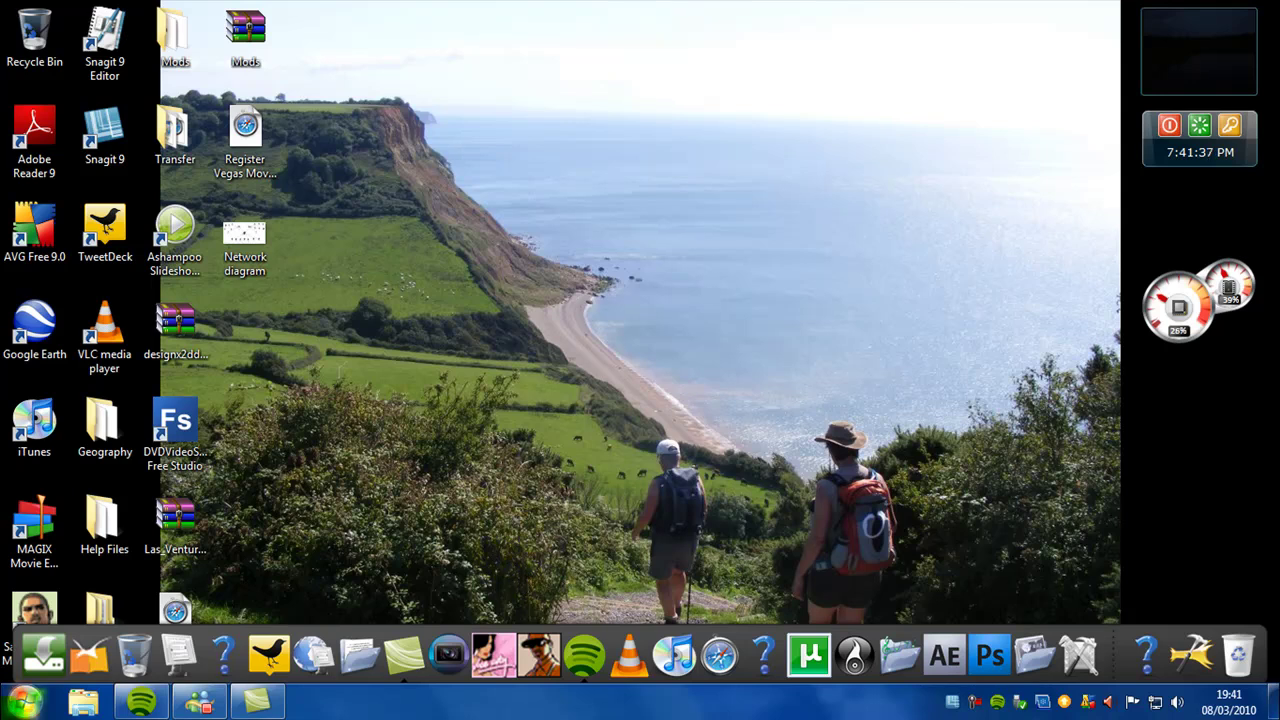
Step: Show the Start menu's All Programs list to find Windows DVD Maker
click(22, 700)
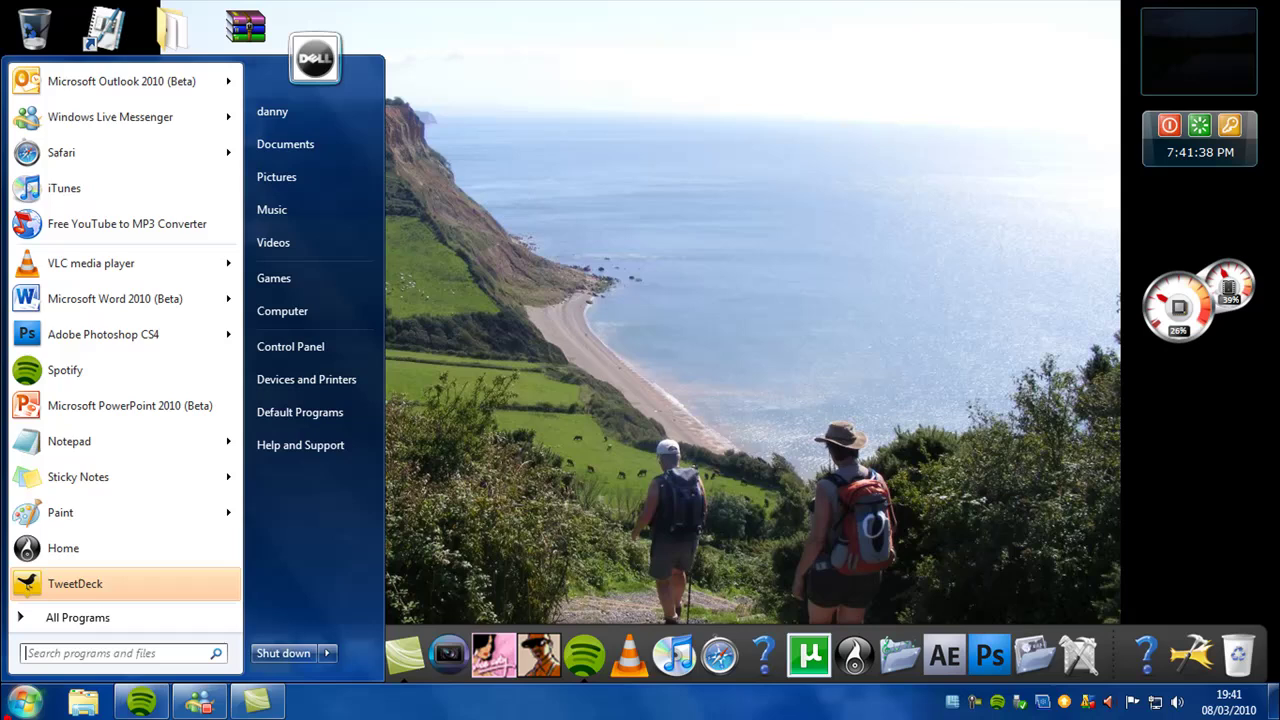
click(80, 616)
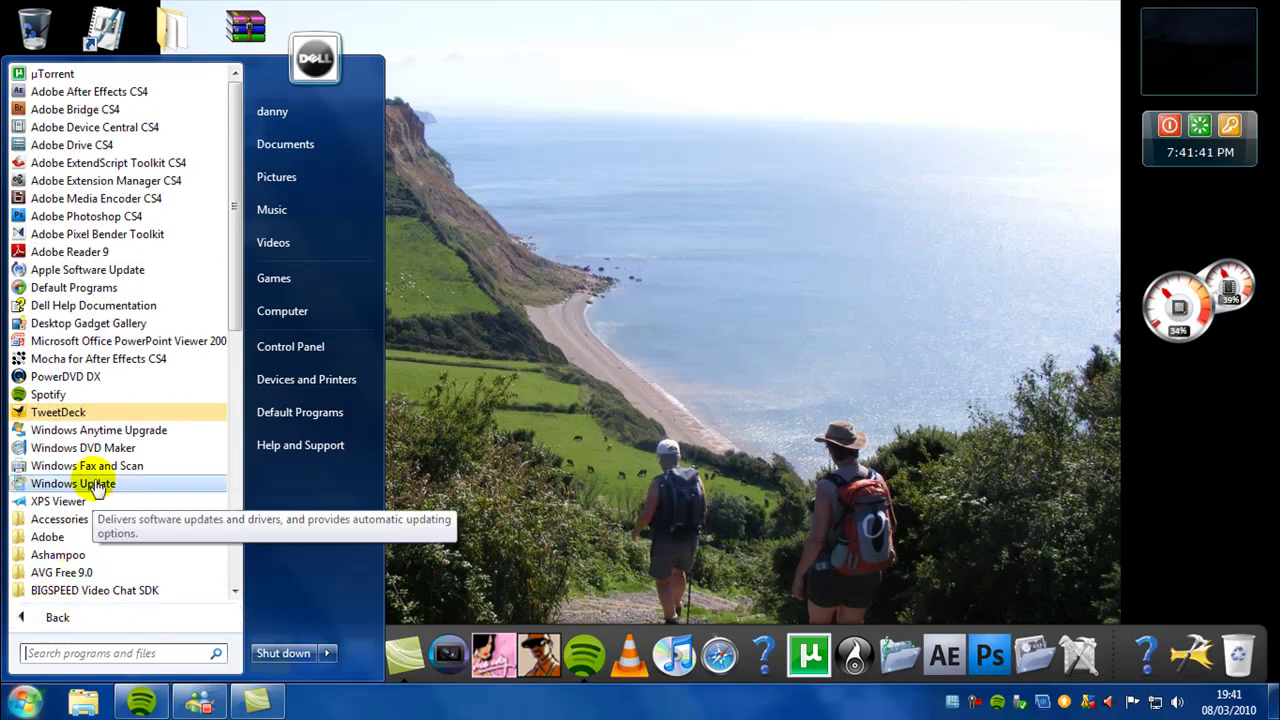
Step: Launch Windows DVD Maker maximized, glancing at the Add items file picker before closing it
click(110, 452)
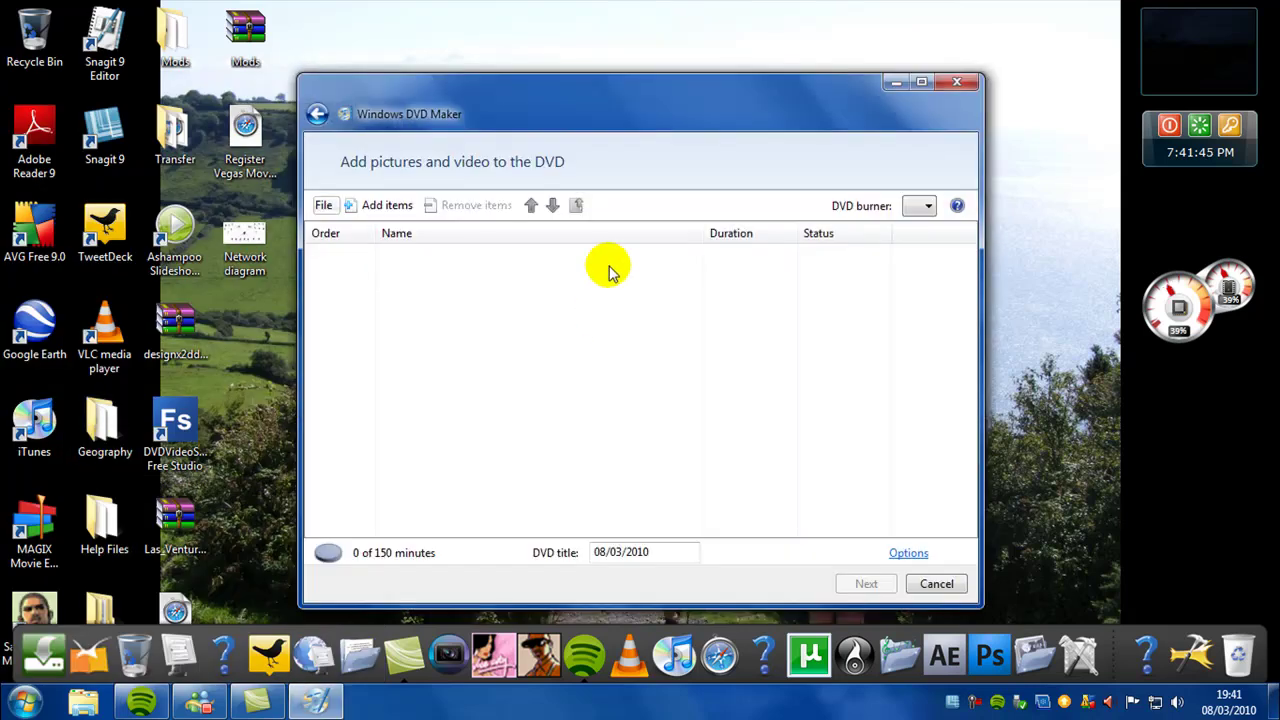
drag(575, 115, 576, 5)
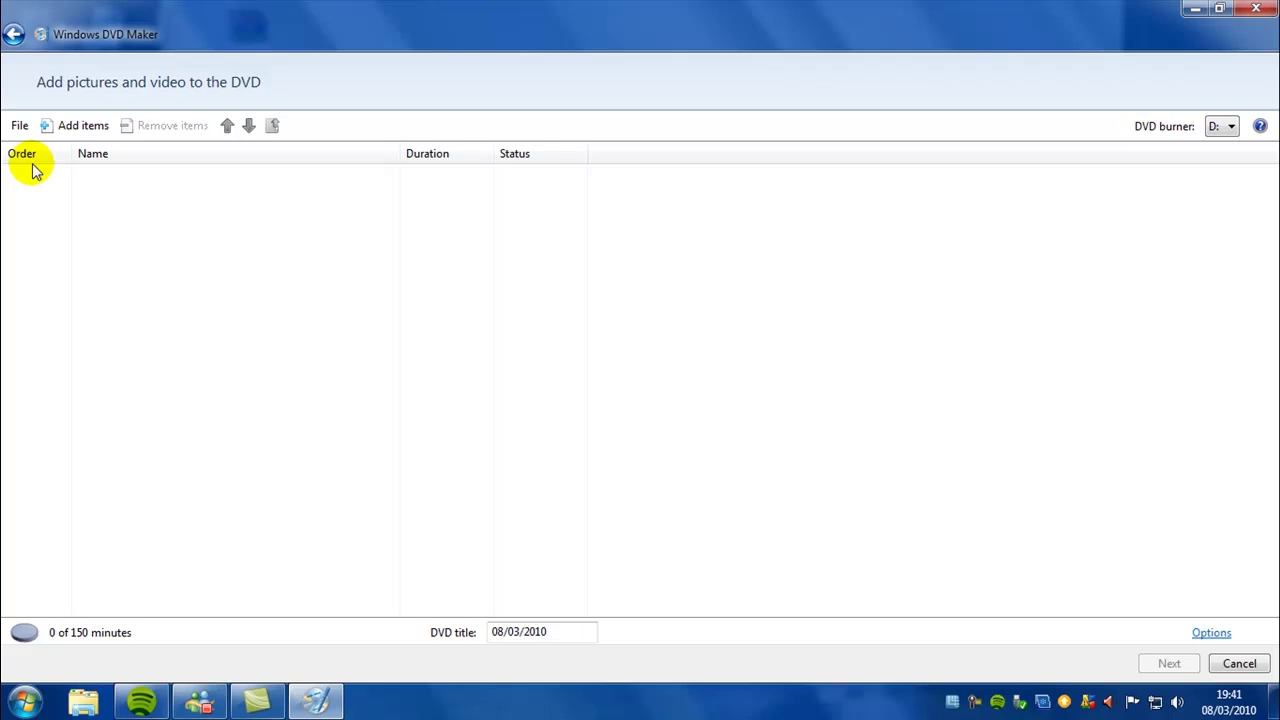
click(88, 128)
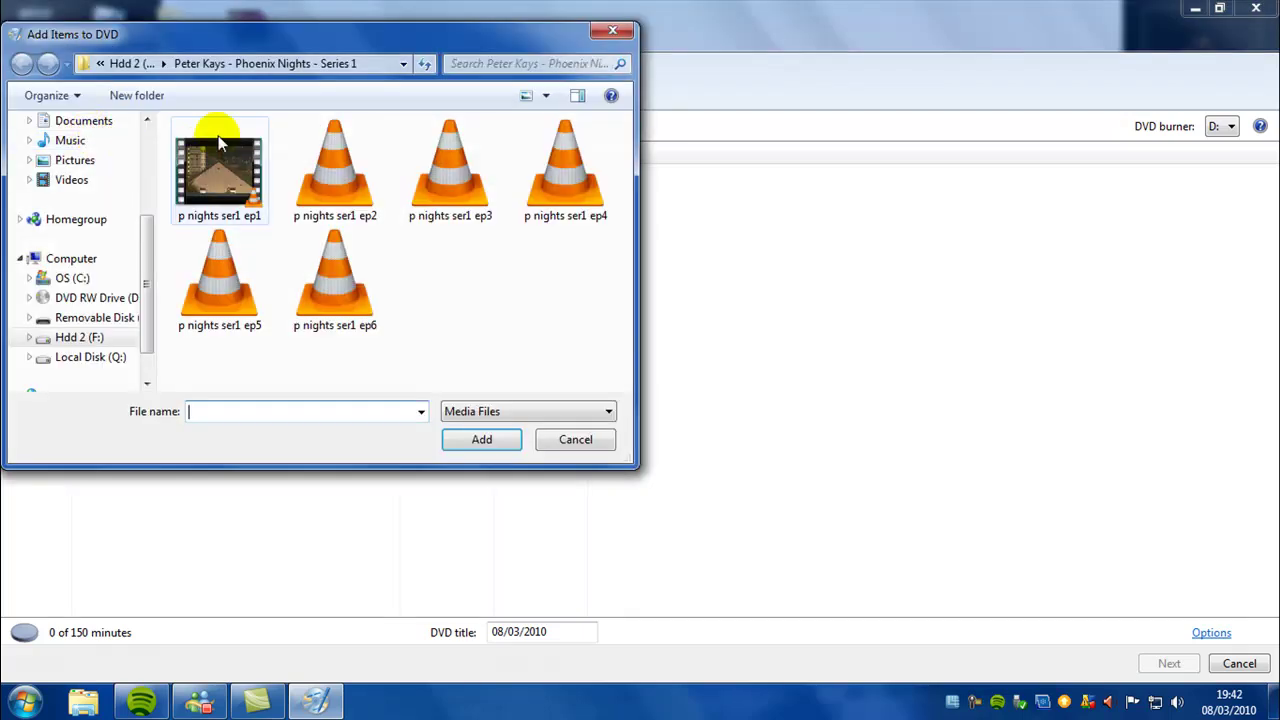
click(609, 33)
Step: Look at the File menu's Open project file window, then dismiss it
click(16, 124)
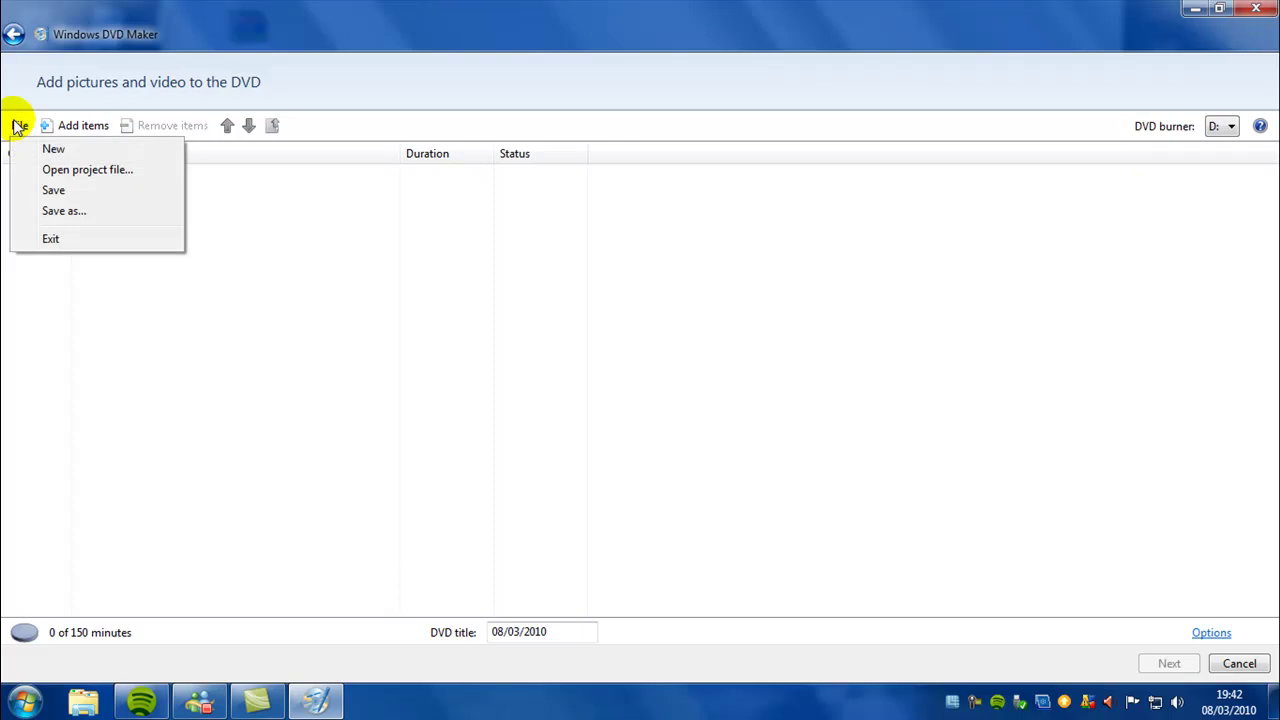
click(77, 170)
click(613, 31)
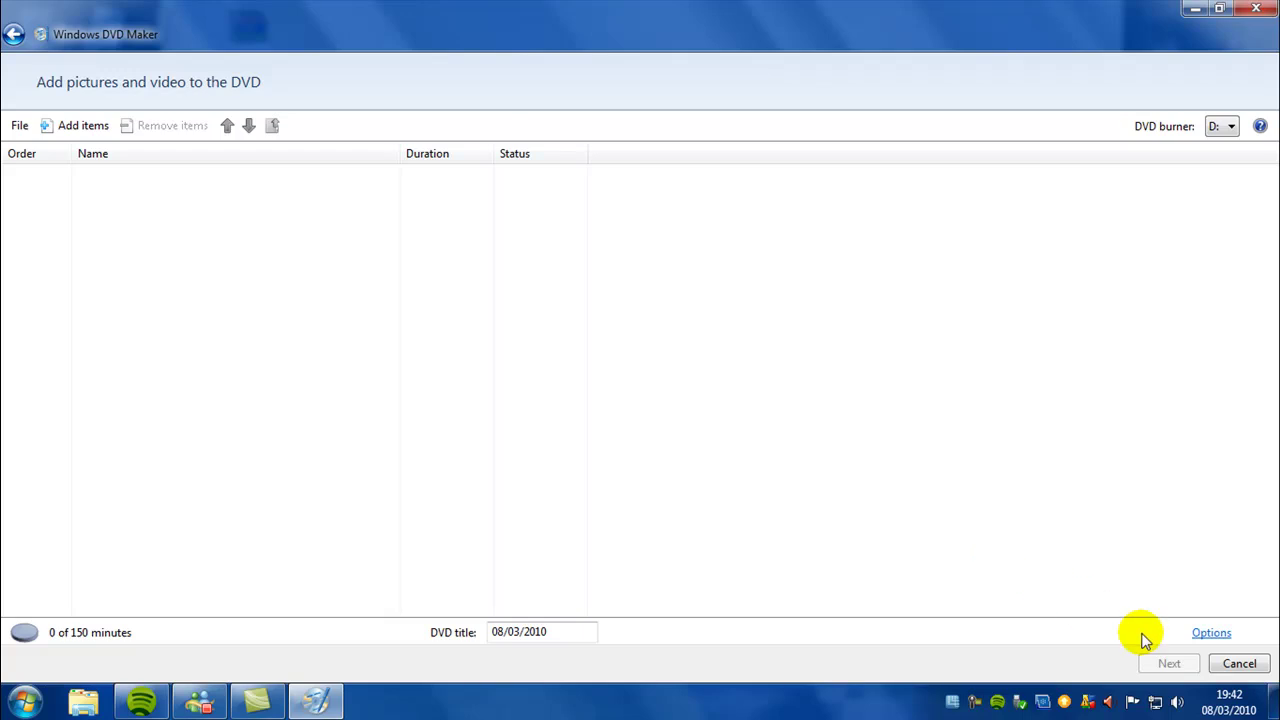
click(1208, 634)
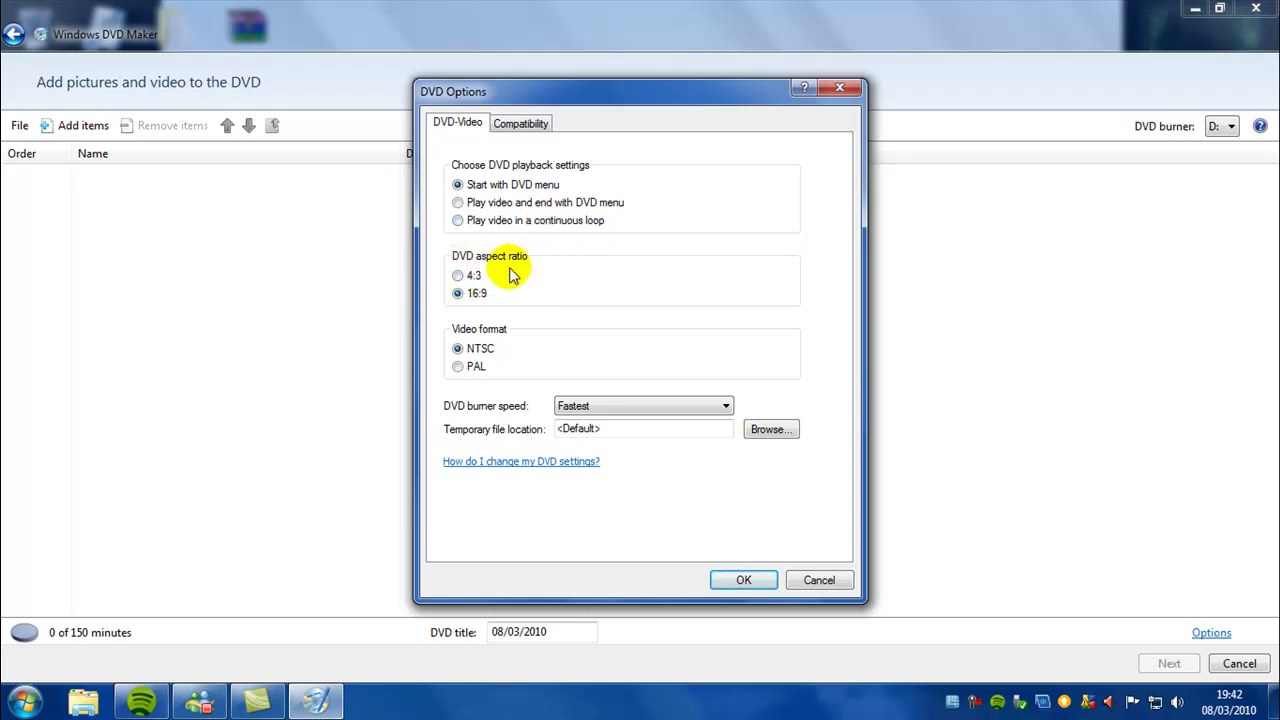
click(479, 262)
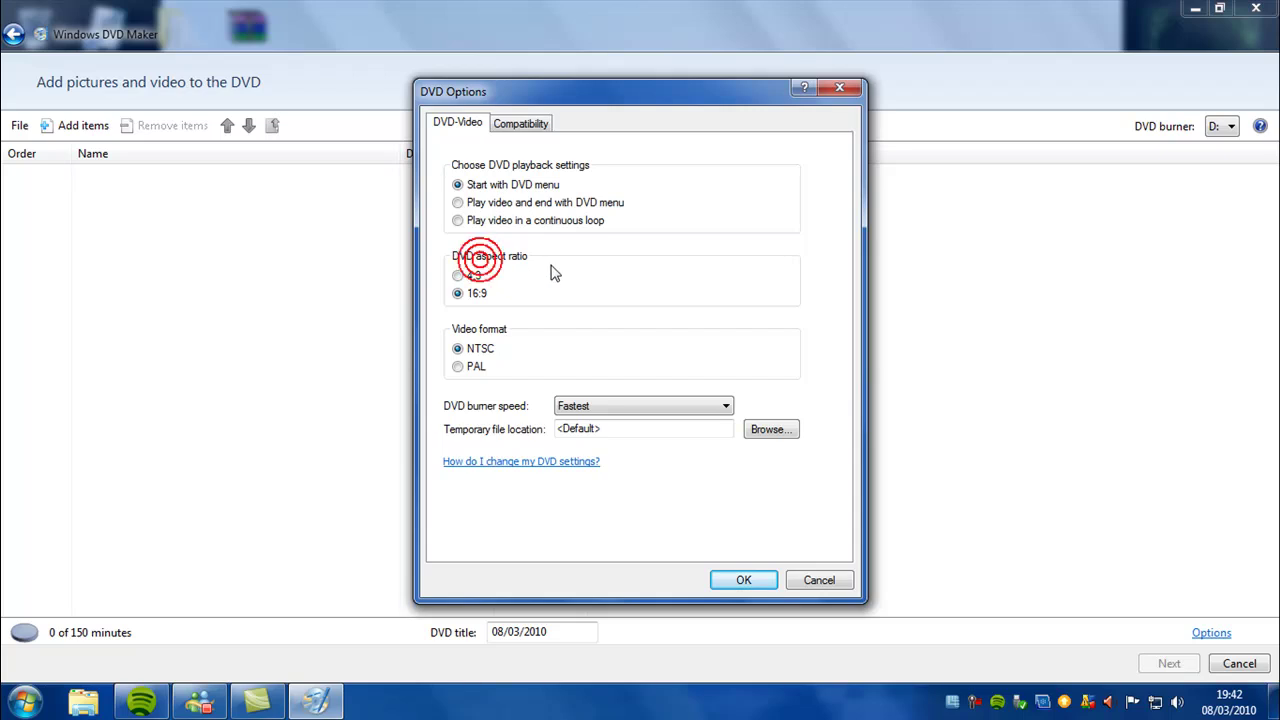
click(478, 296)
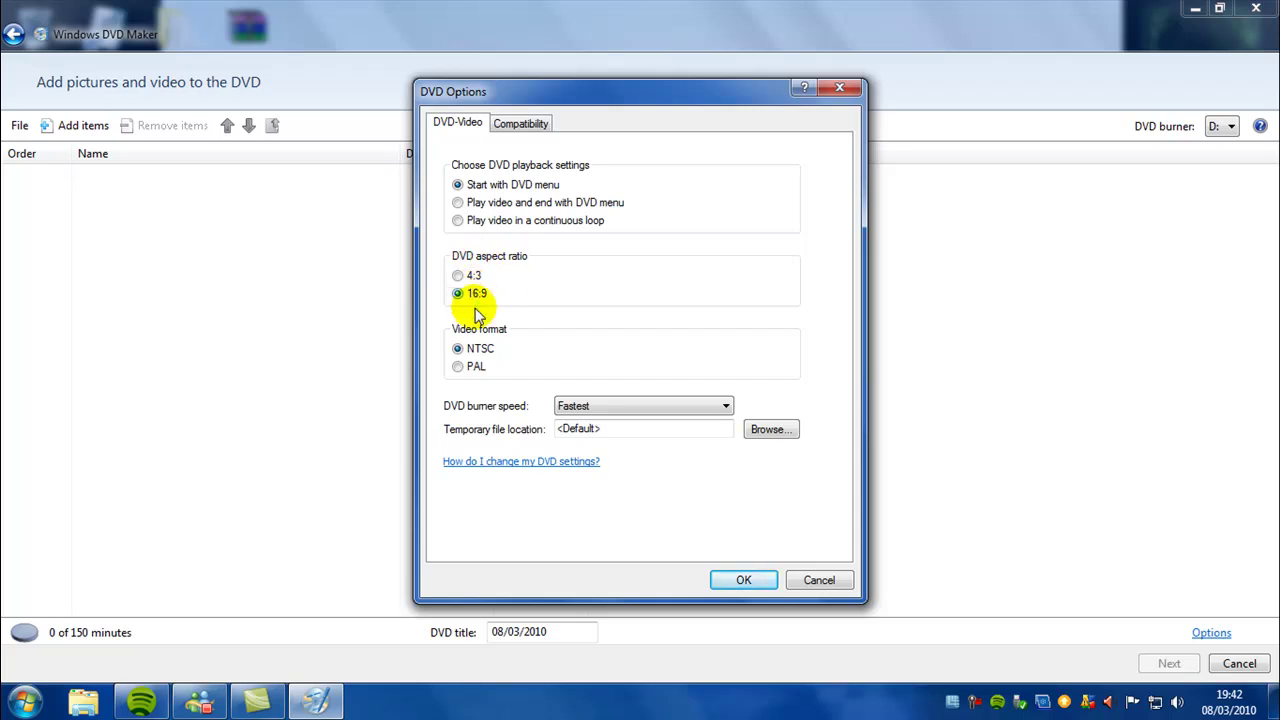
click(571, 405)
click(571, 406)
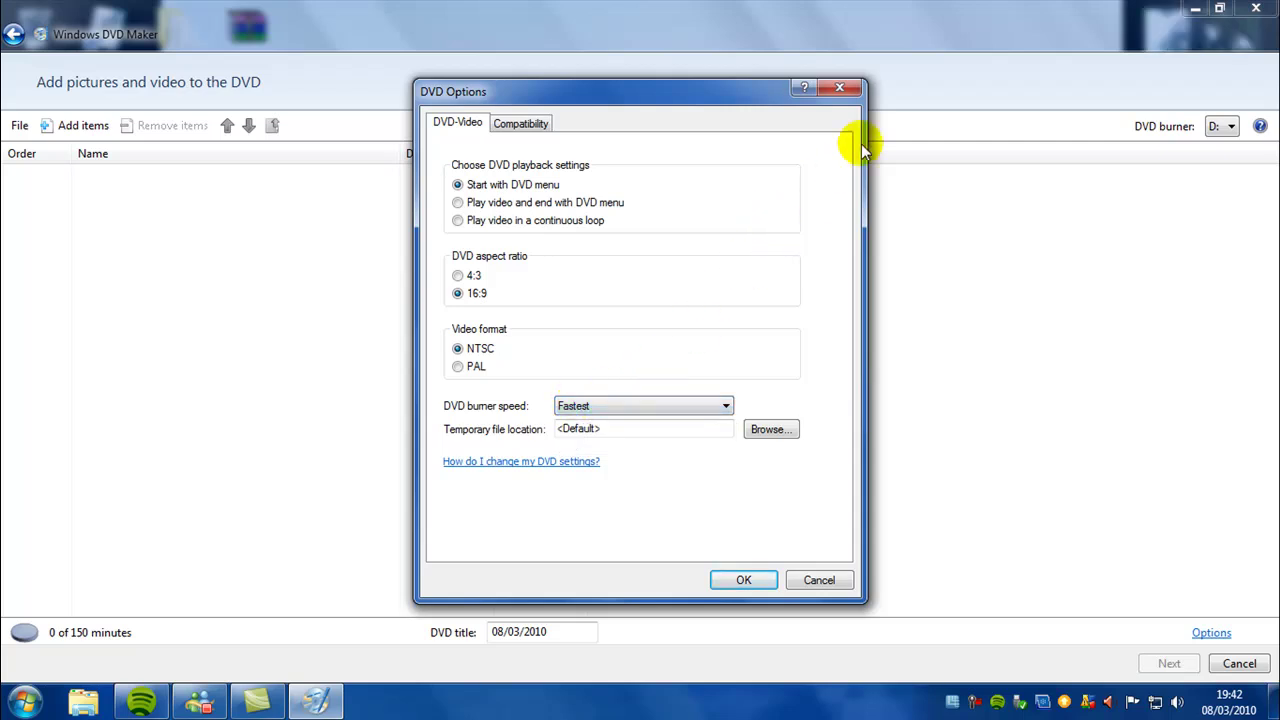
Step: Confirm the DVD settings and clear the default date from the DVD title
click(746, 580)
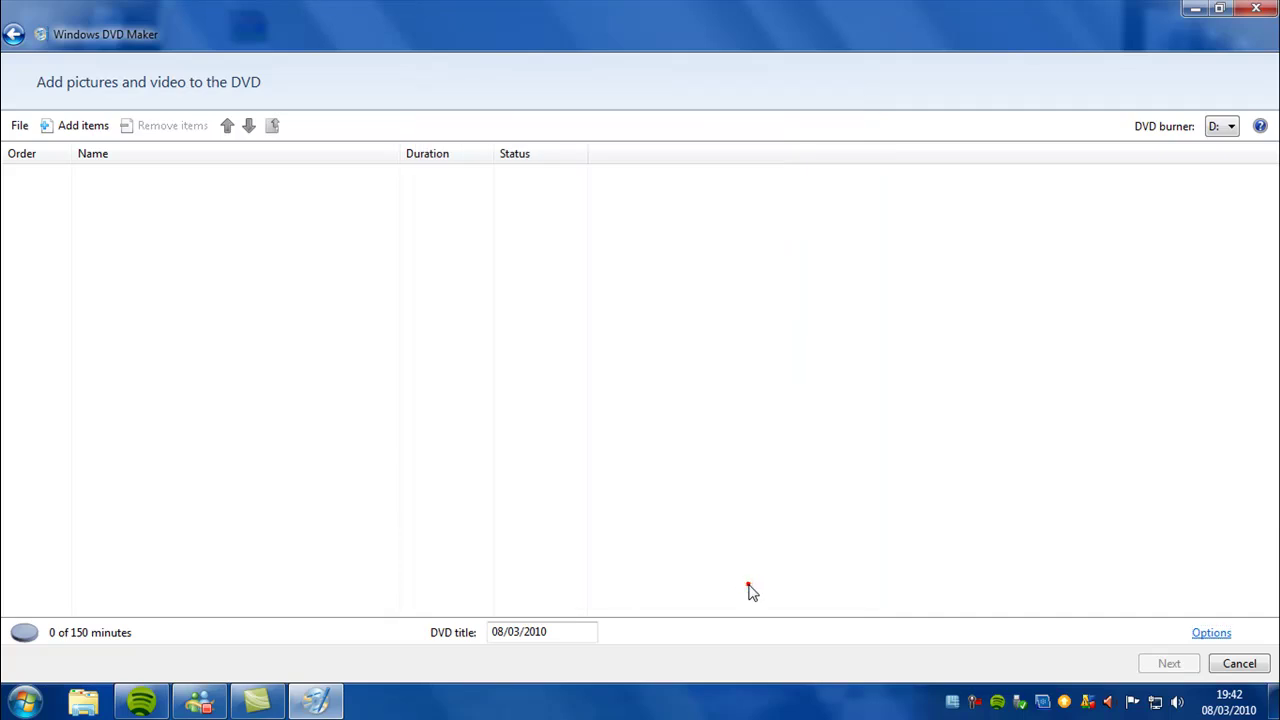
click(586, 634)
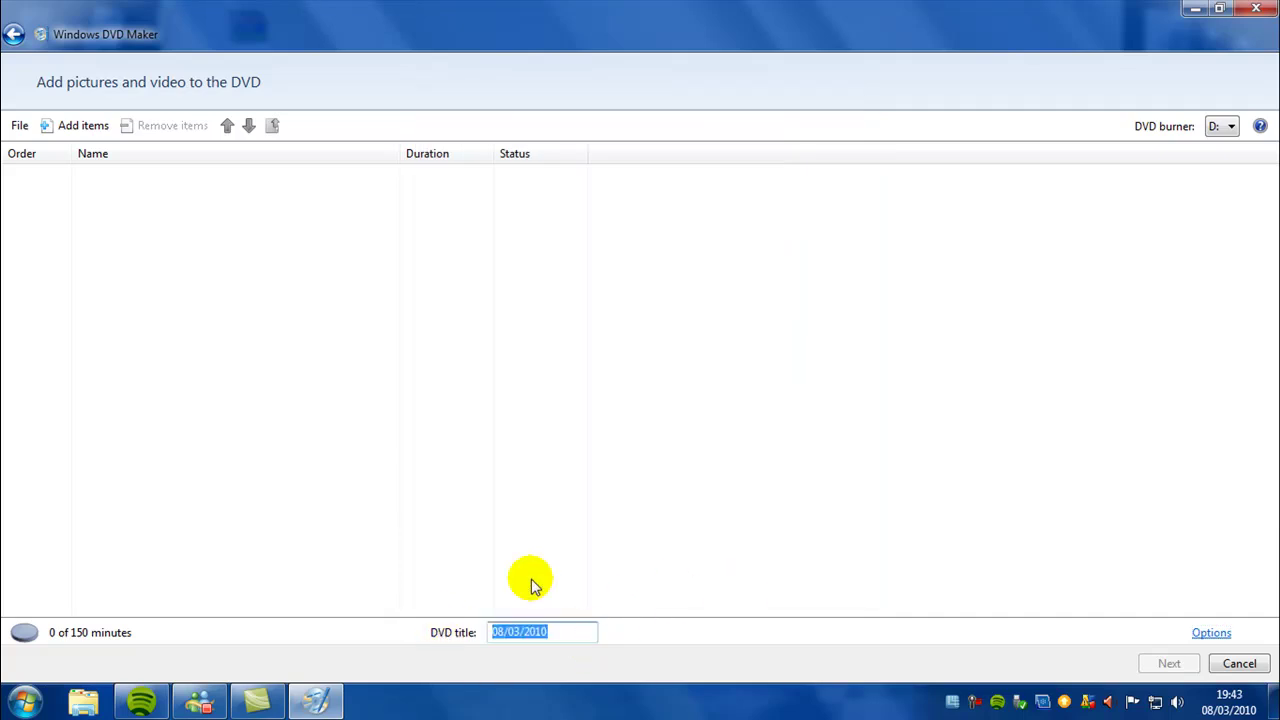
key(BackSpace)
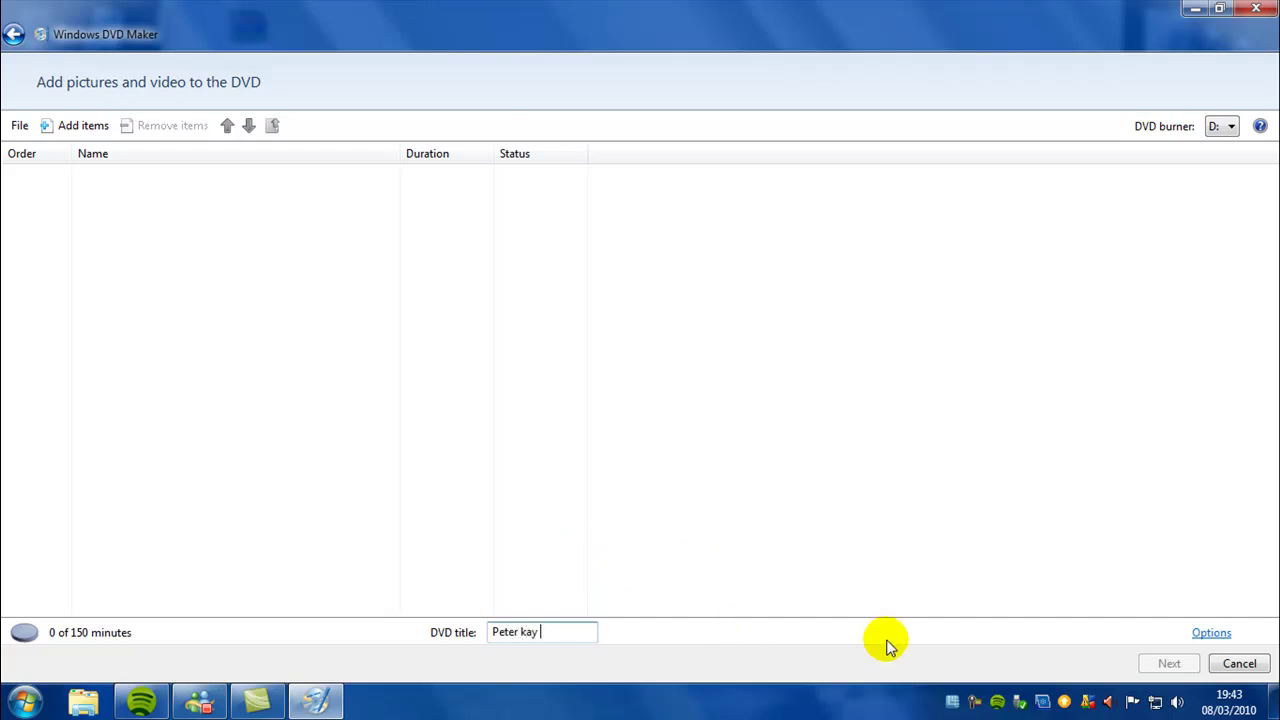
Step: Add Phoenix Nights series 1 episodes ep1–ep6, filling 146 of 150 minutes
click(110, 125)
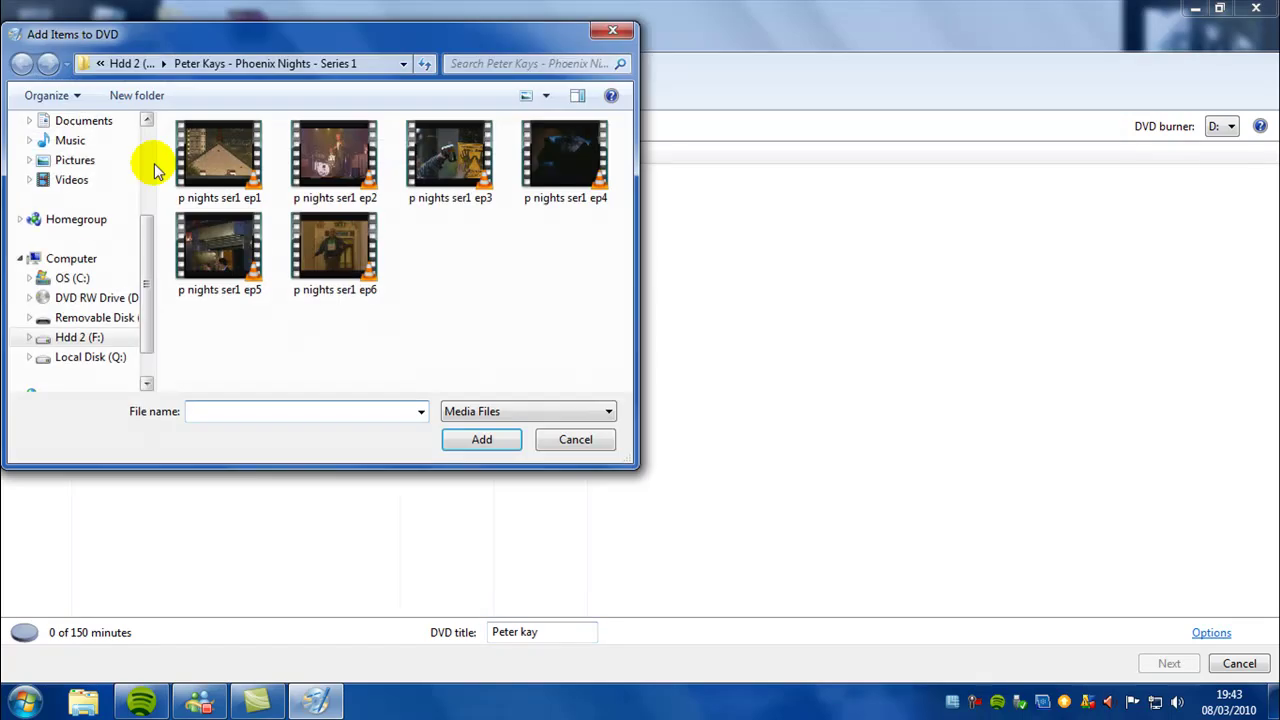
click(198, 149)
shift+click(327, 224)
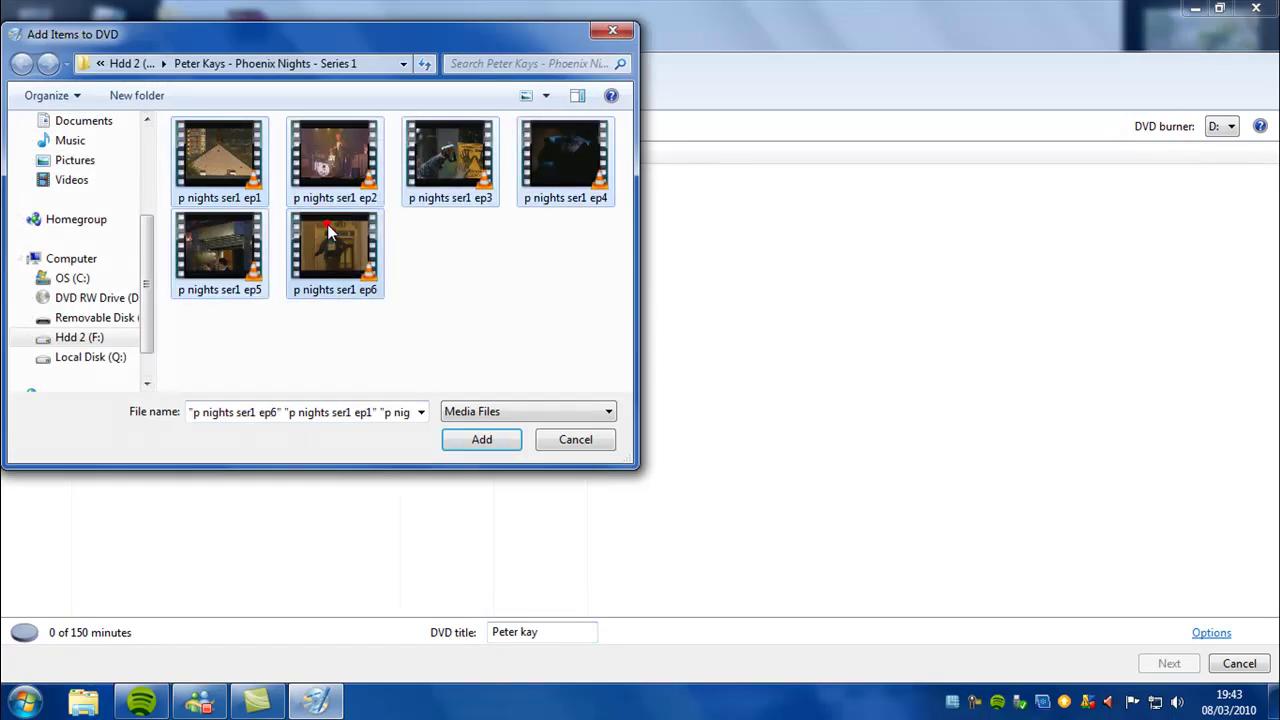
click(481, 440)
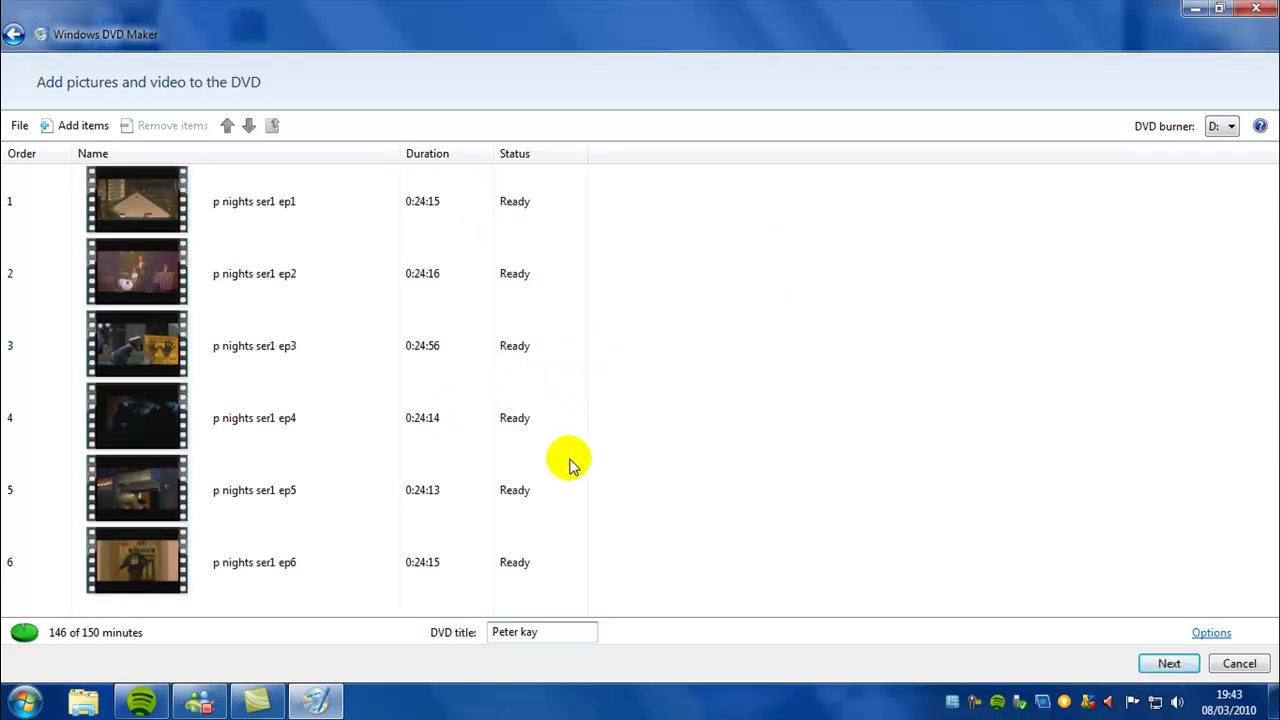
Step: Preview the Peter kay disc menu, then change its style to Layers
click(1160, 665)
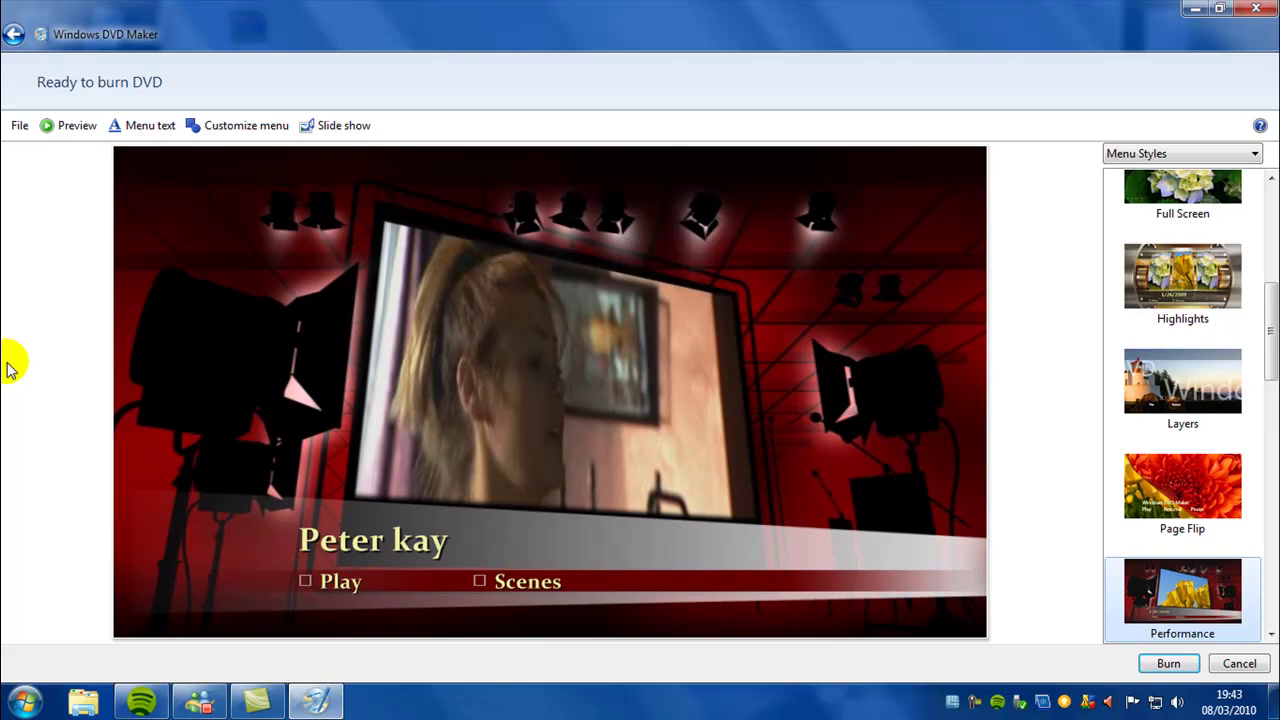
click(57, 133)
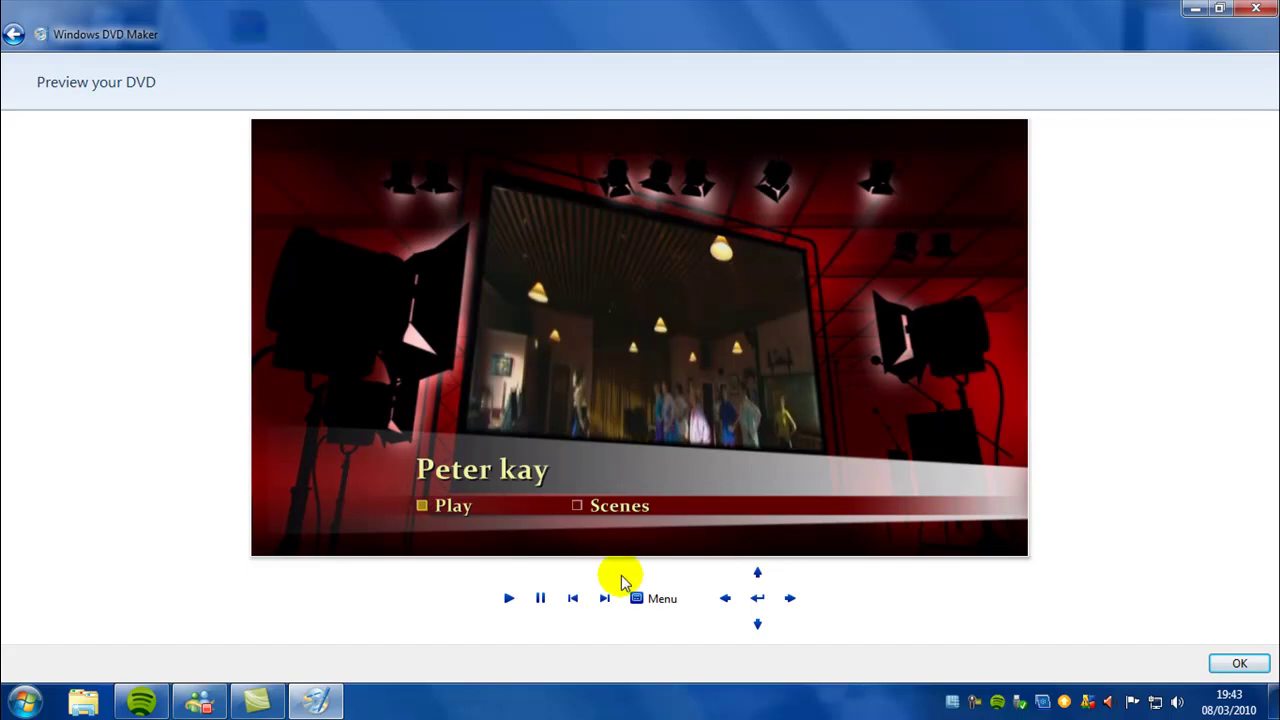
click(1240, 663)
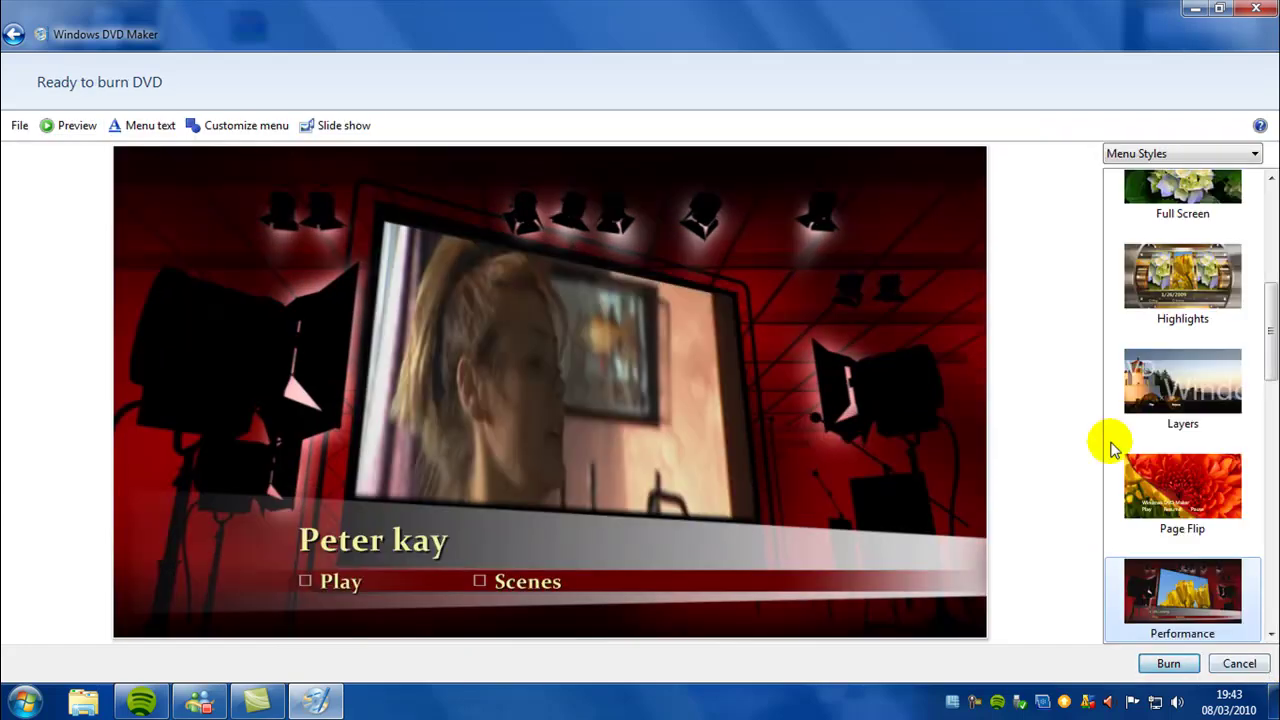
click(1218, 418)
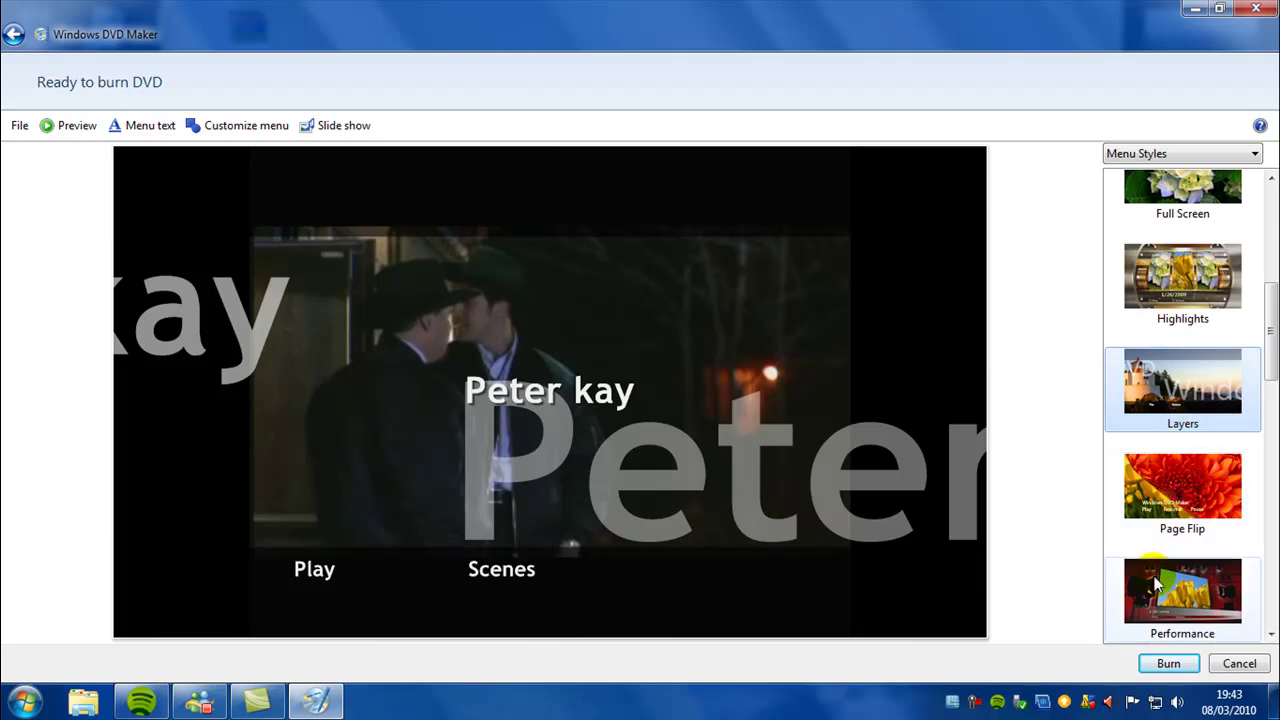
click(250, 126)
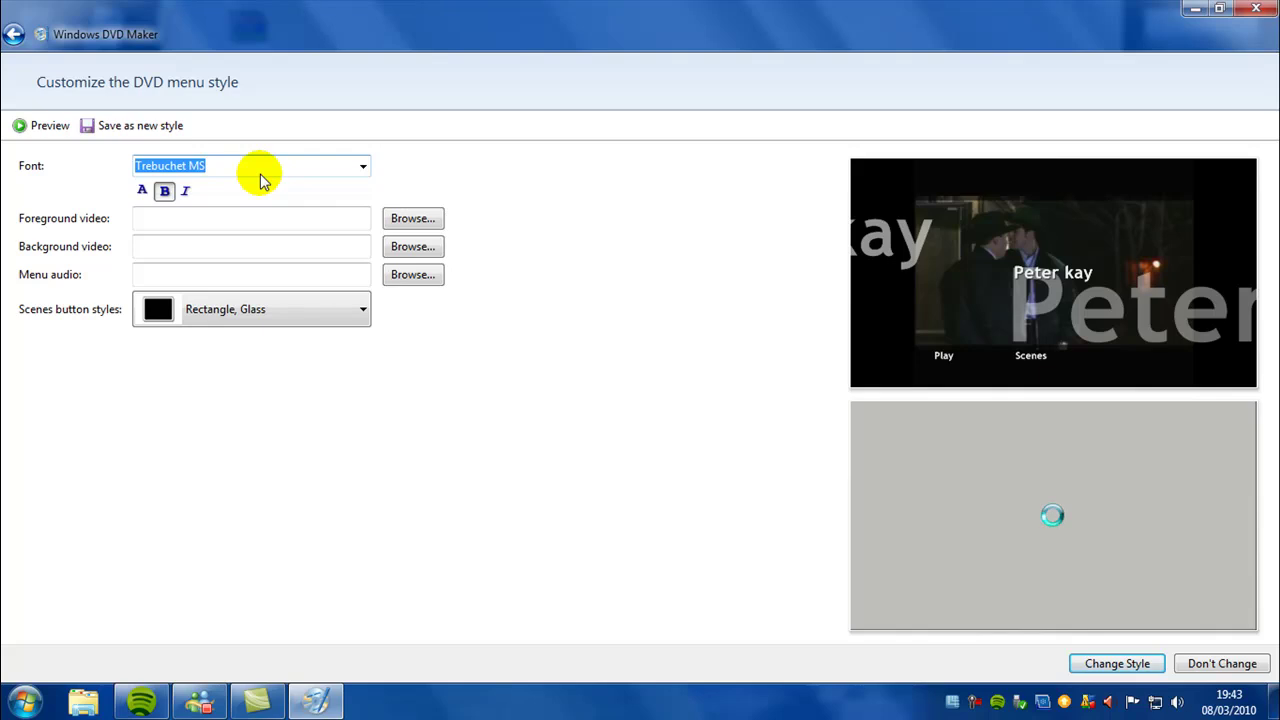
click(18, 40)
click(125, 126)
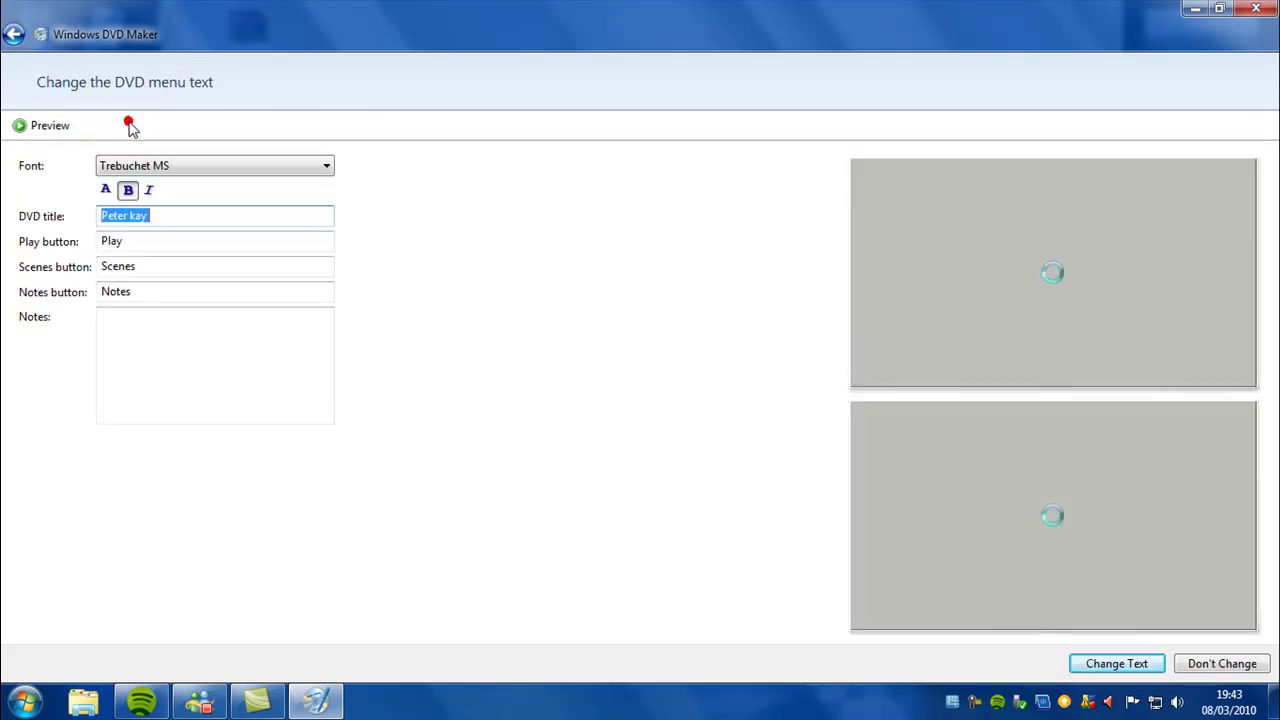
click(163, 209)
click(163, 240)
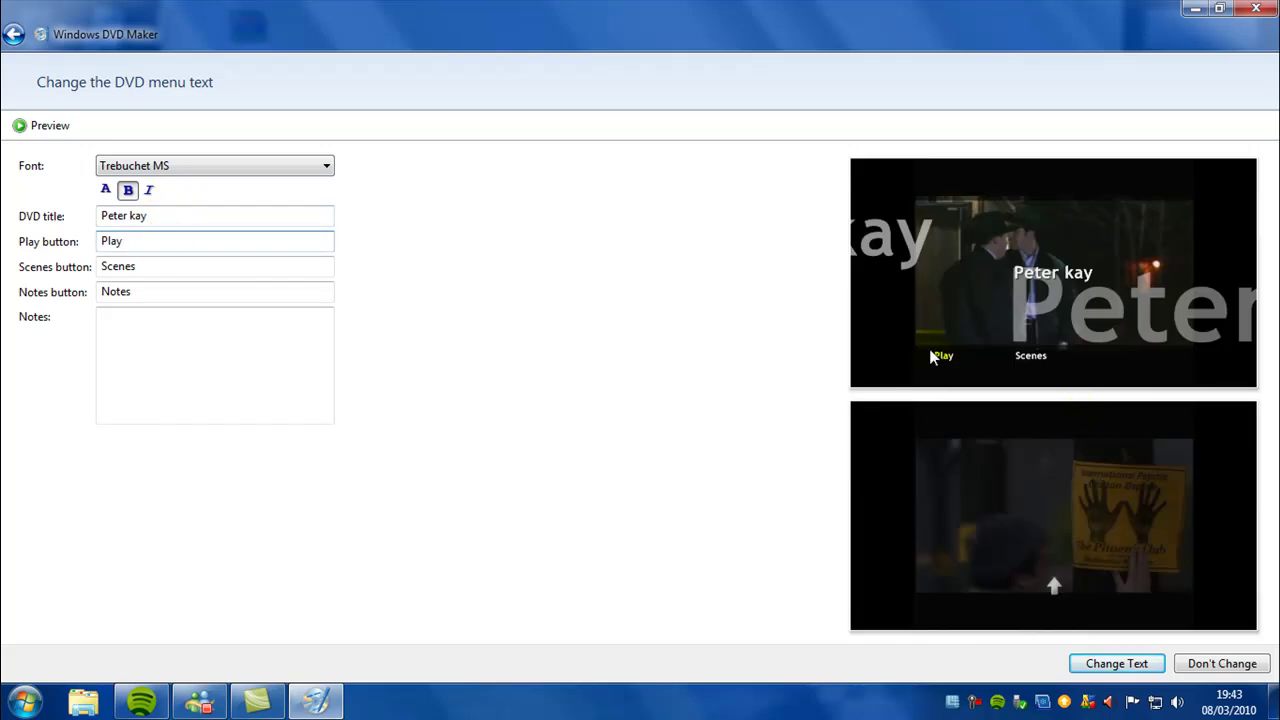
click(155, 291)
click(217, 357)
click(13, 35)
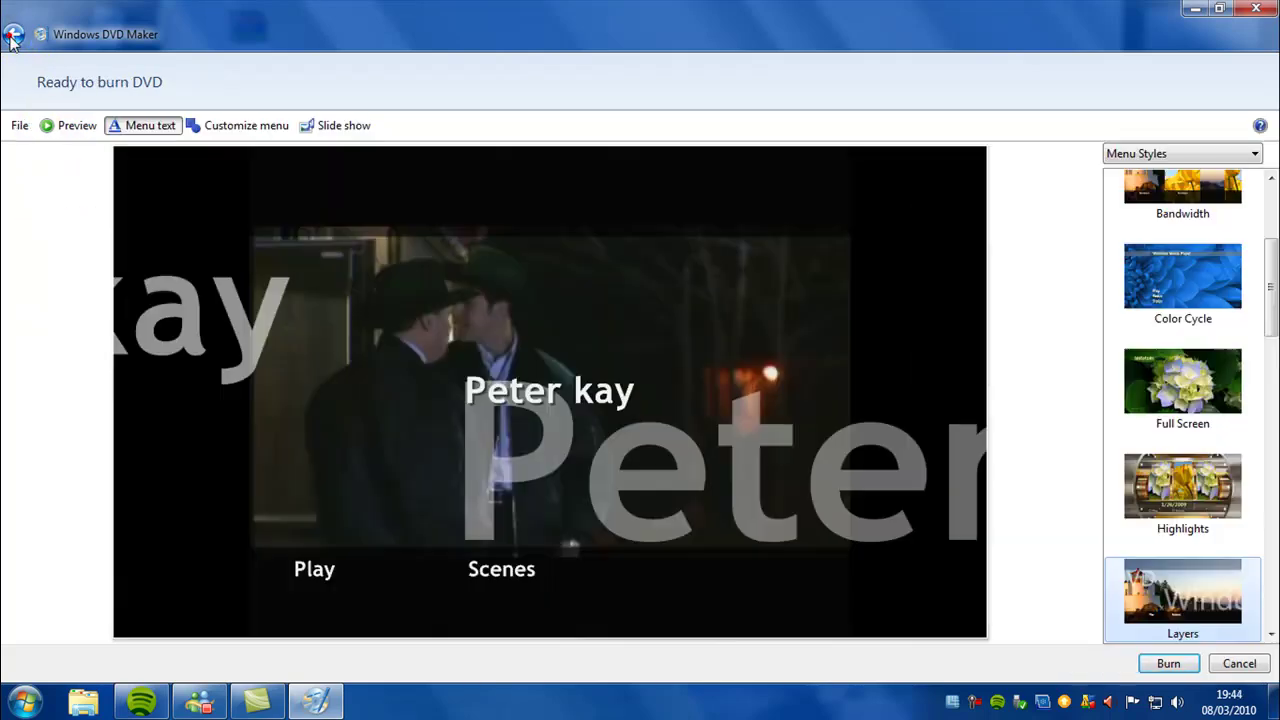
click(340, 126)
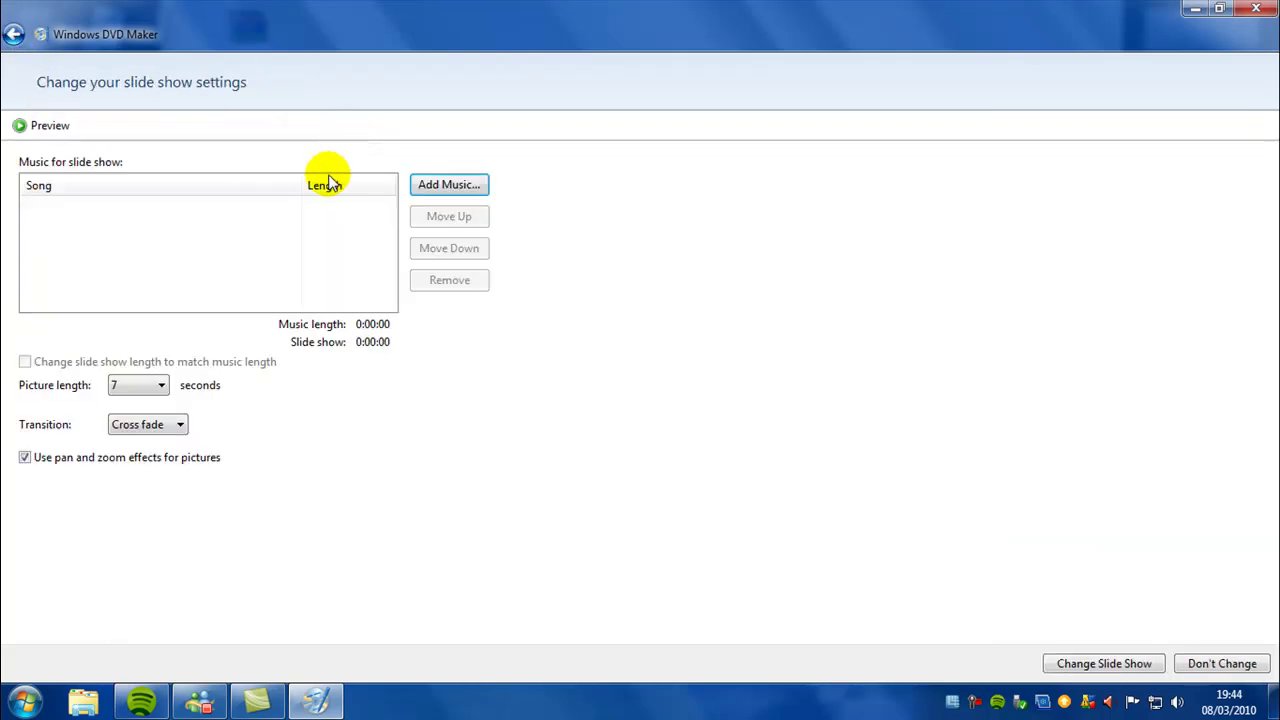
click(13, 35)
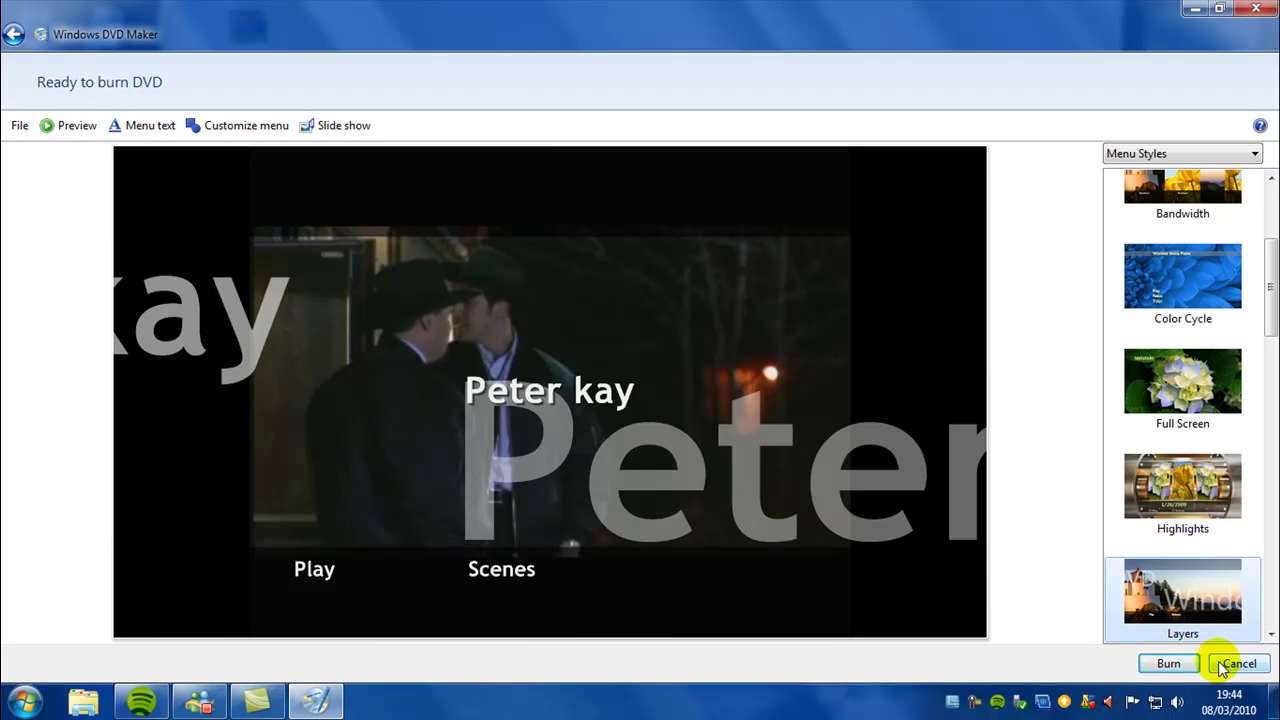
Step: Browse the menu styles, then exit DVD Maker without saving the project
click(1137, 152)
click(1137, 150)
scroll(1262, 230, up, 3)
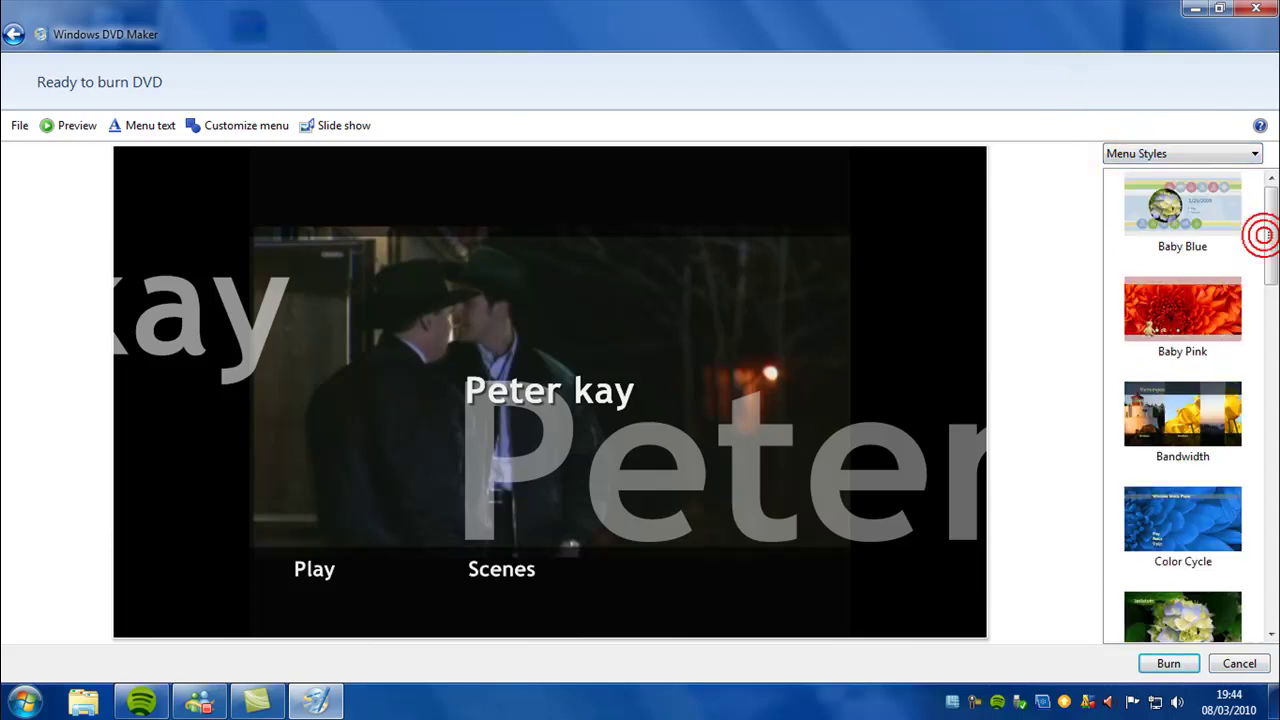
scroll(1272, 300, down, 15)
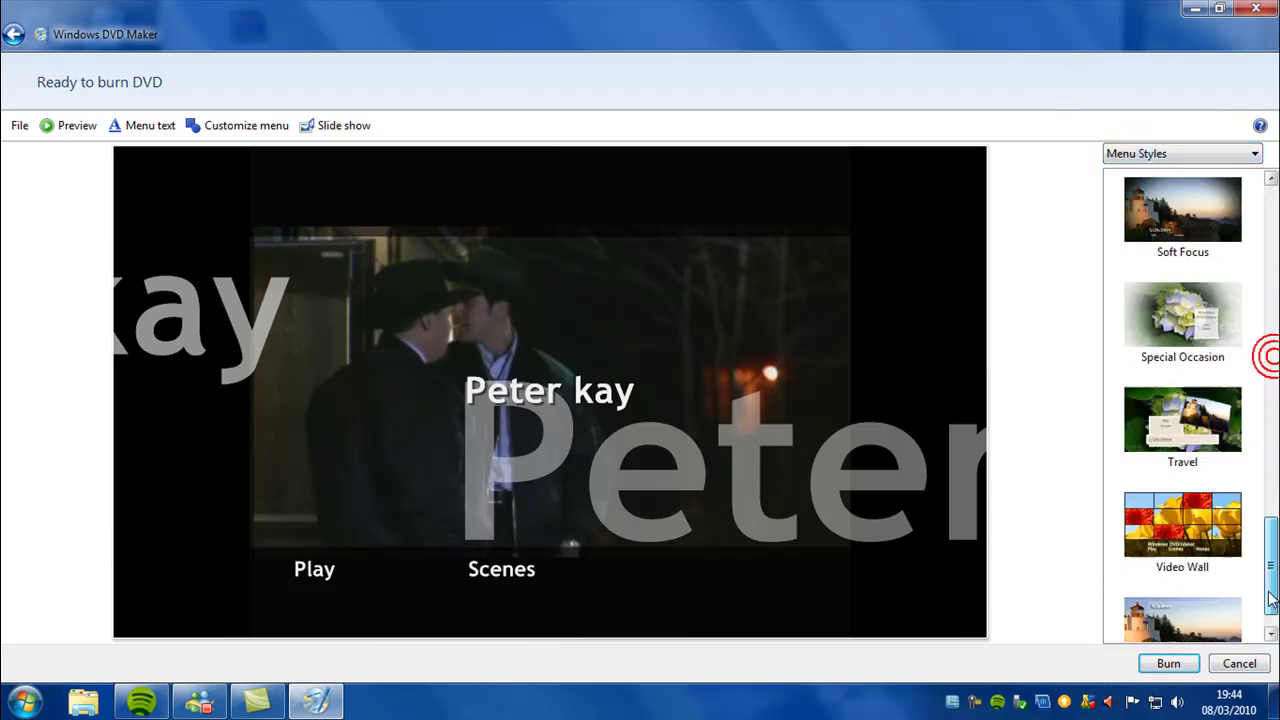
drag(1271, 590, 1266, 177)
click(1256, 12)
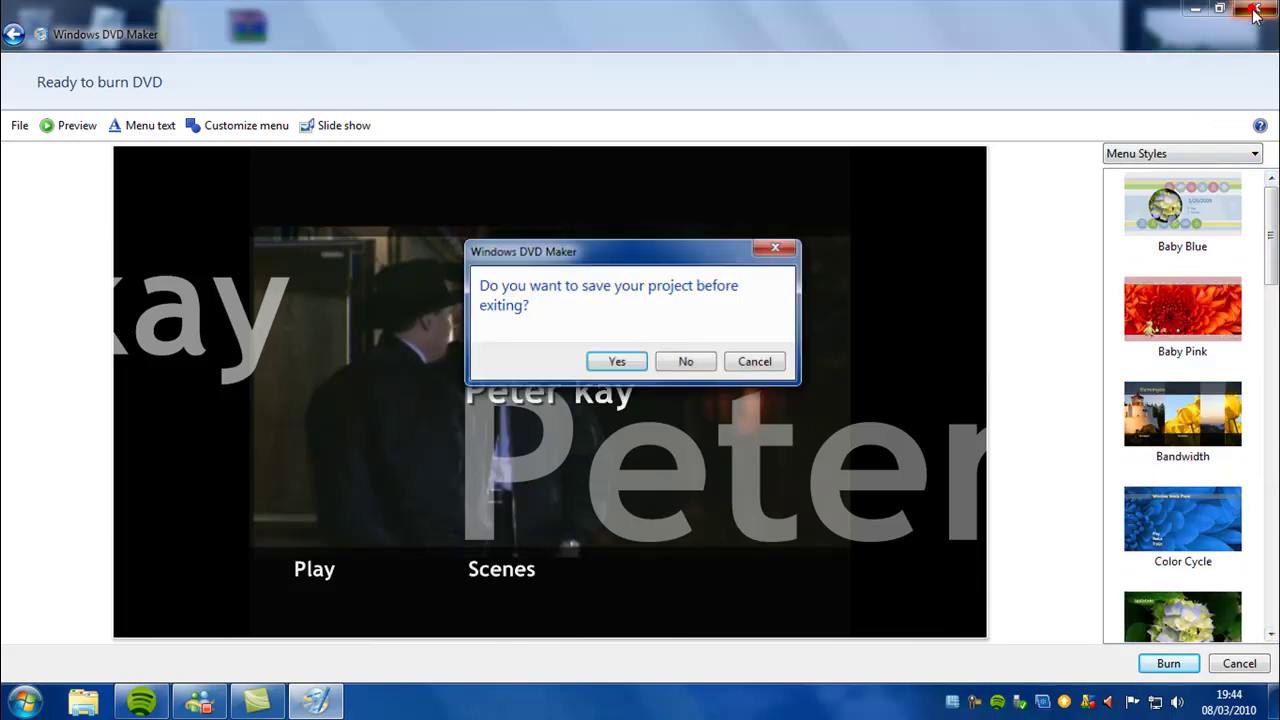
click(680, 364)
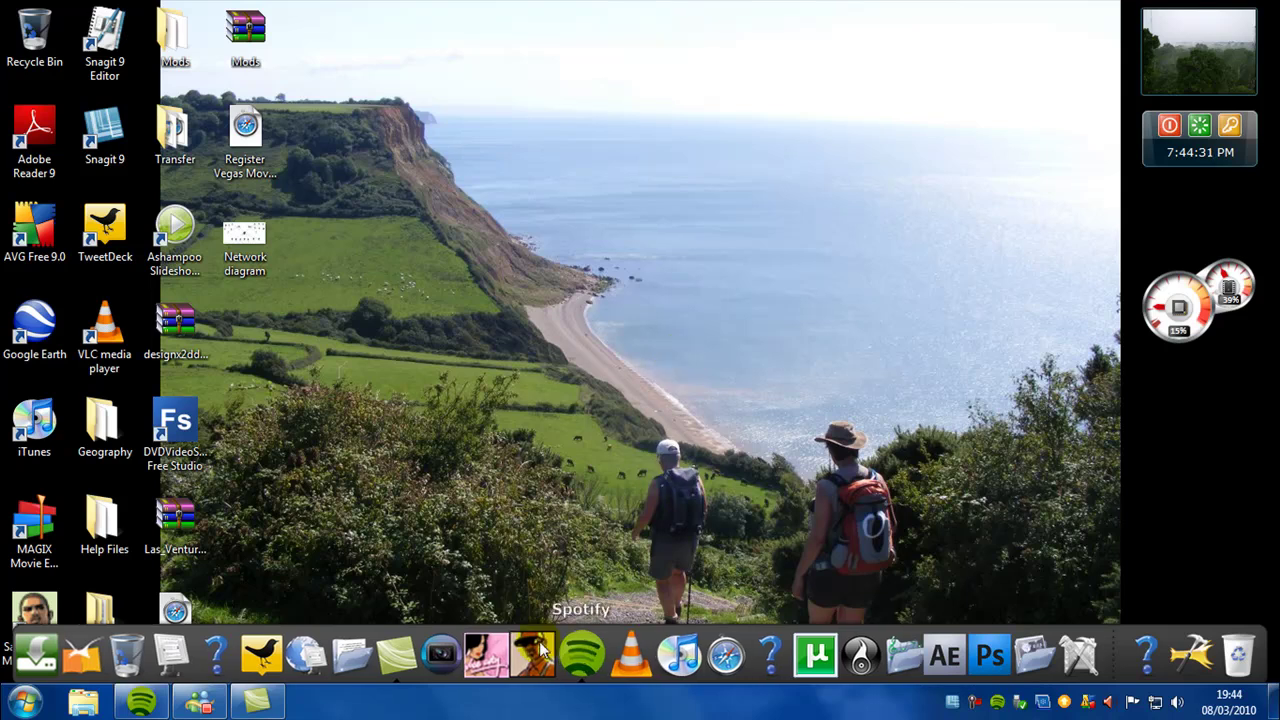
Step: Open the Computer window showing drive D: as Peter Kays - Phoenix Nights
right_click(975, 703)
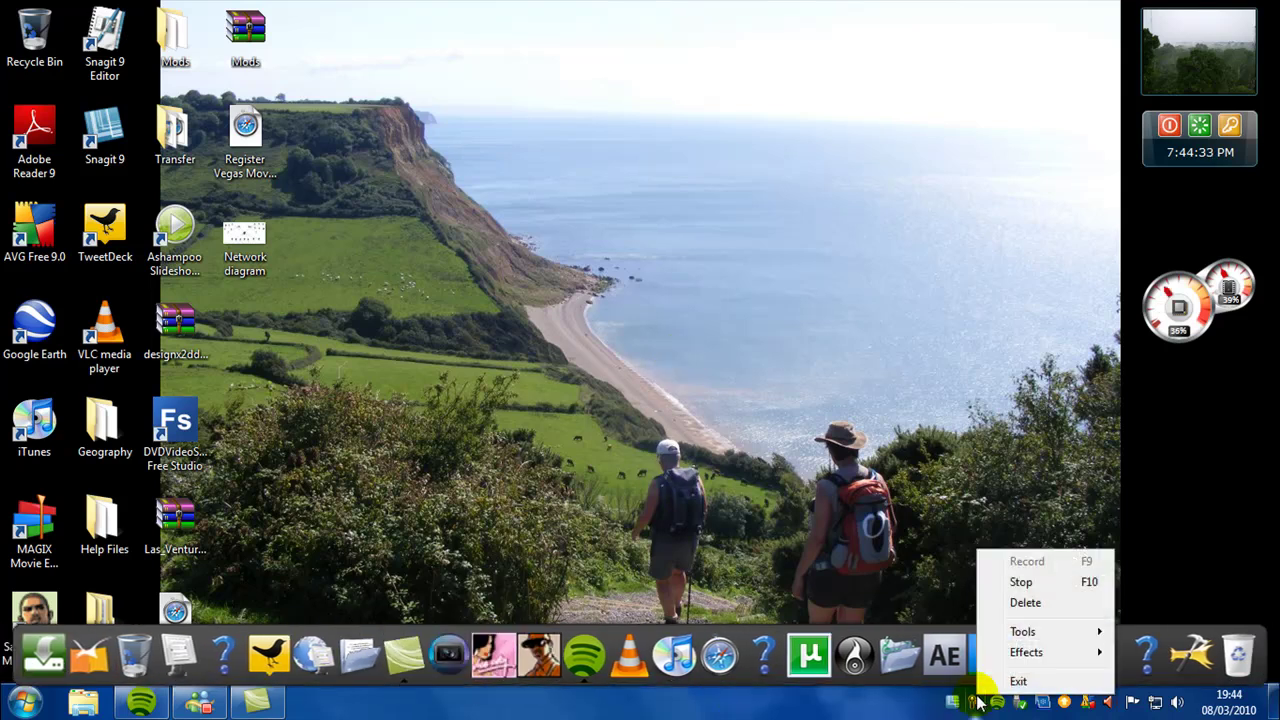
click(1021, 582)
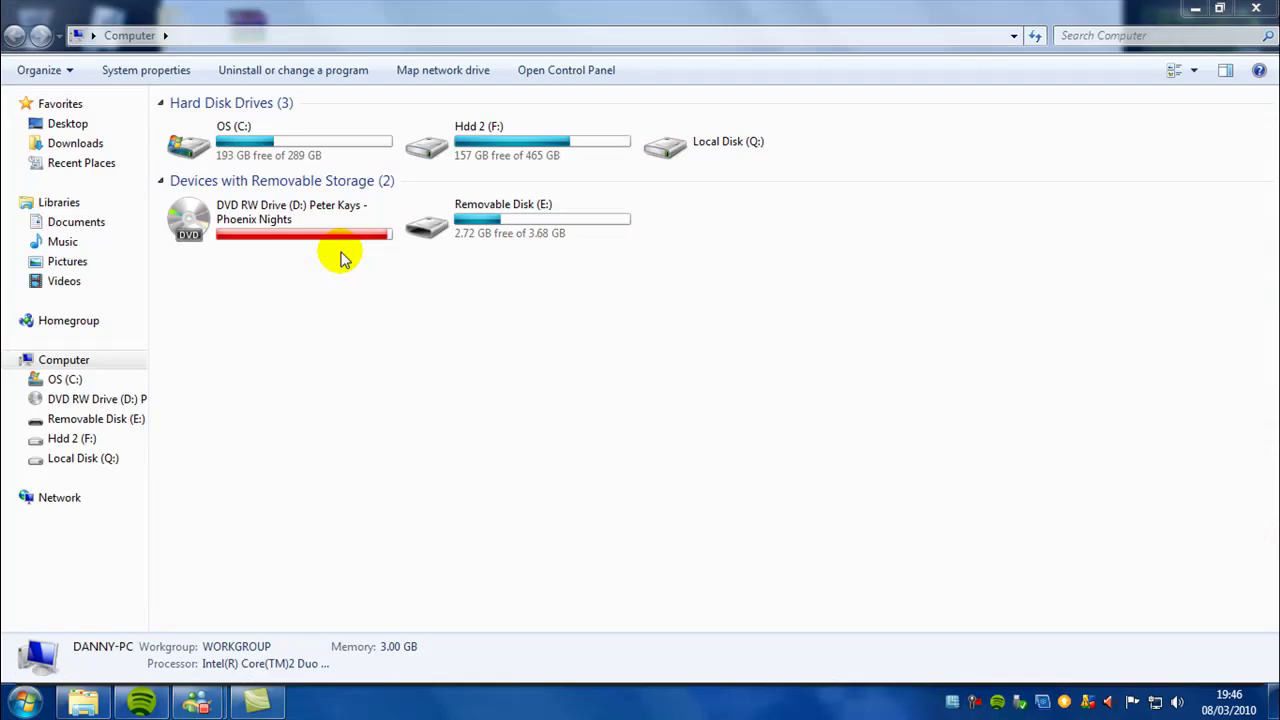
click(320, 350)
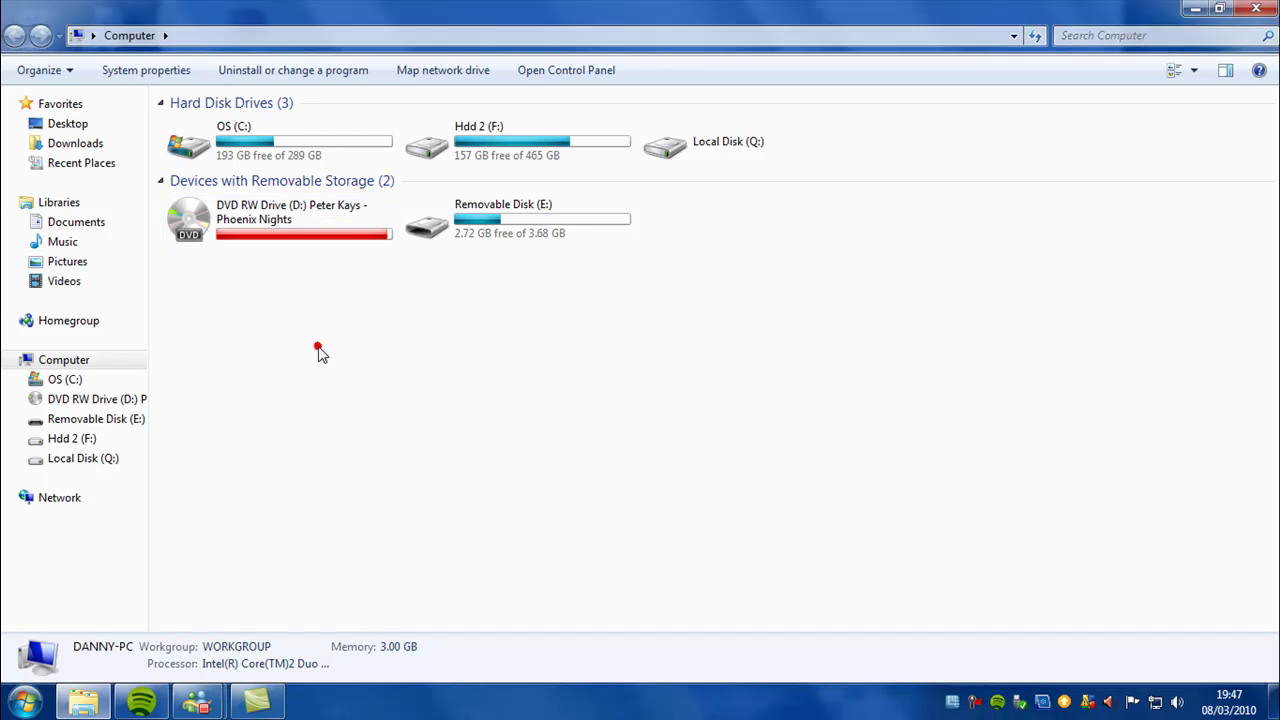
double_click(326, 237)
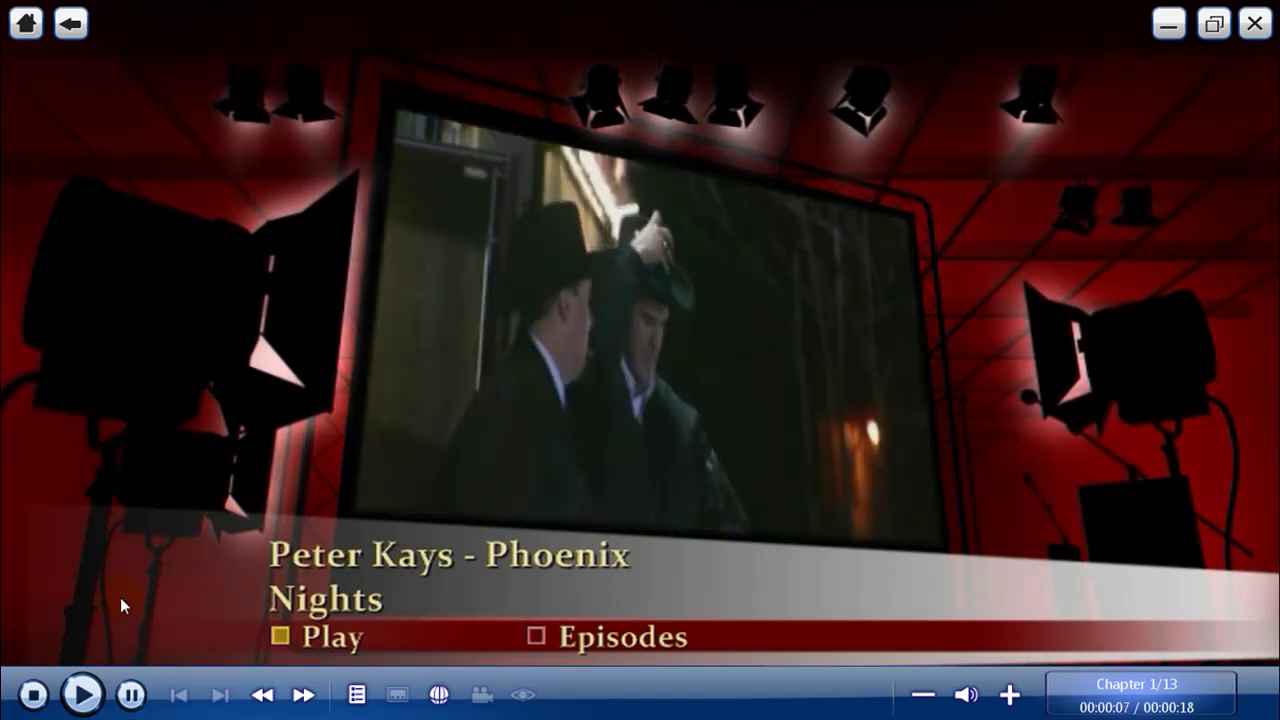
click(537, 640)
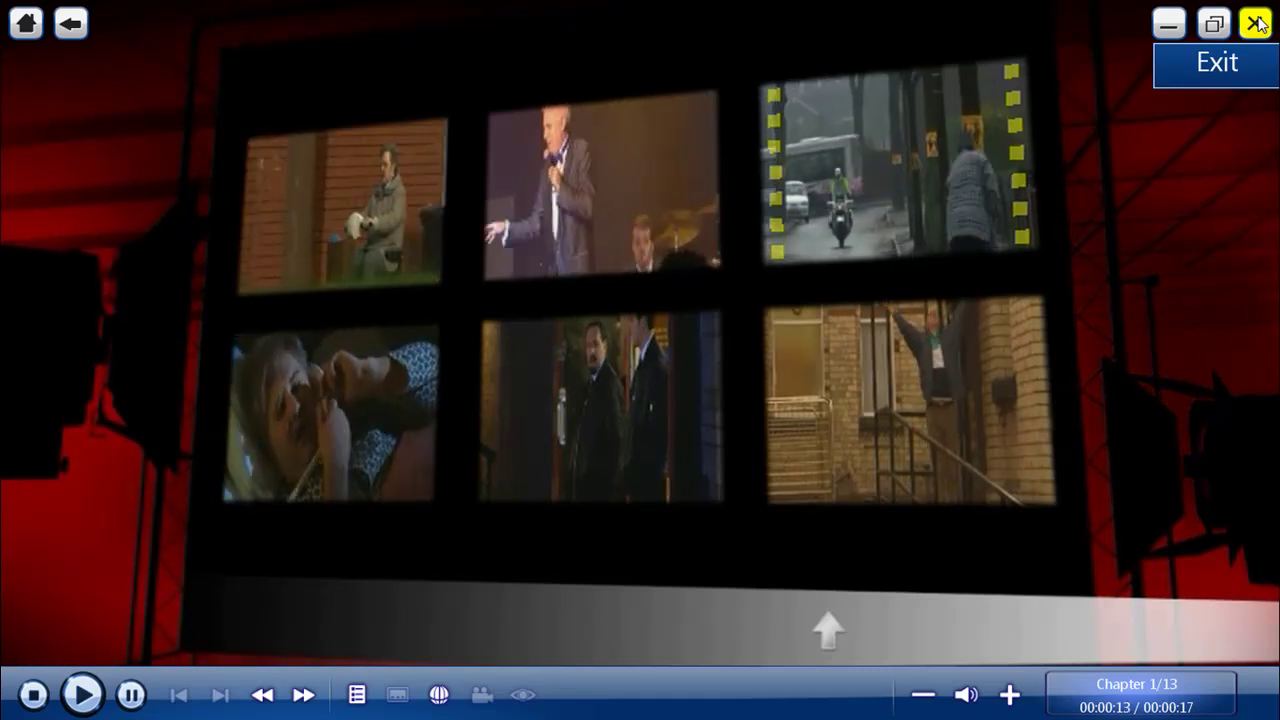
Step: Close the DVD player and clear the Computer window away to reveal the desktop
click(1257, 23)
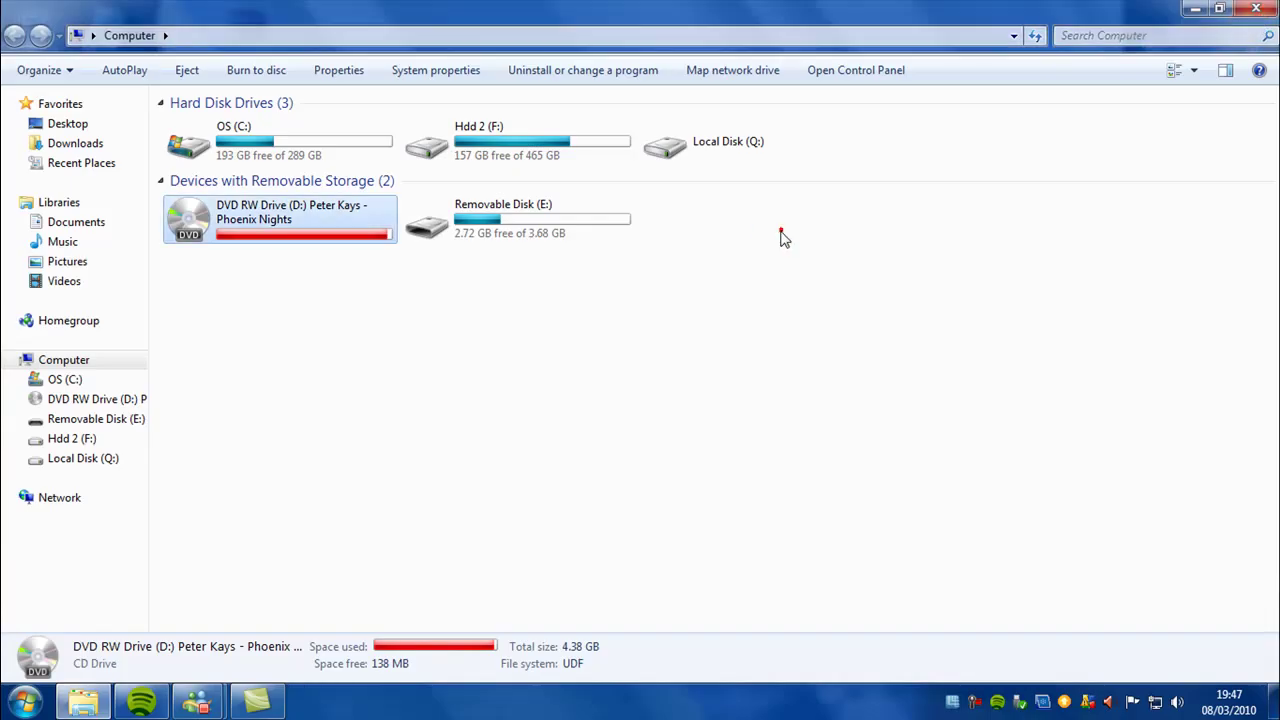
click(394, 391)
key(super+d)
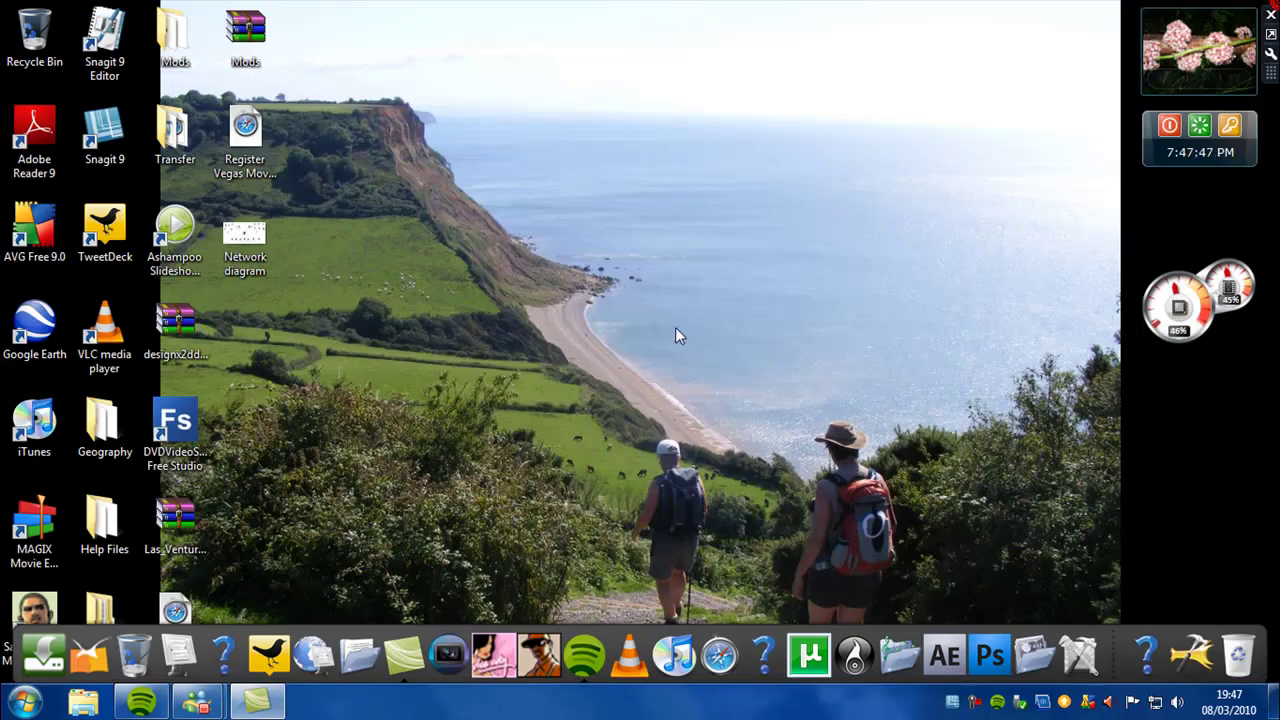
click(684, 335)
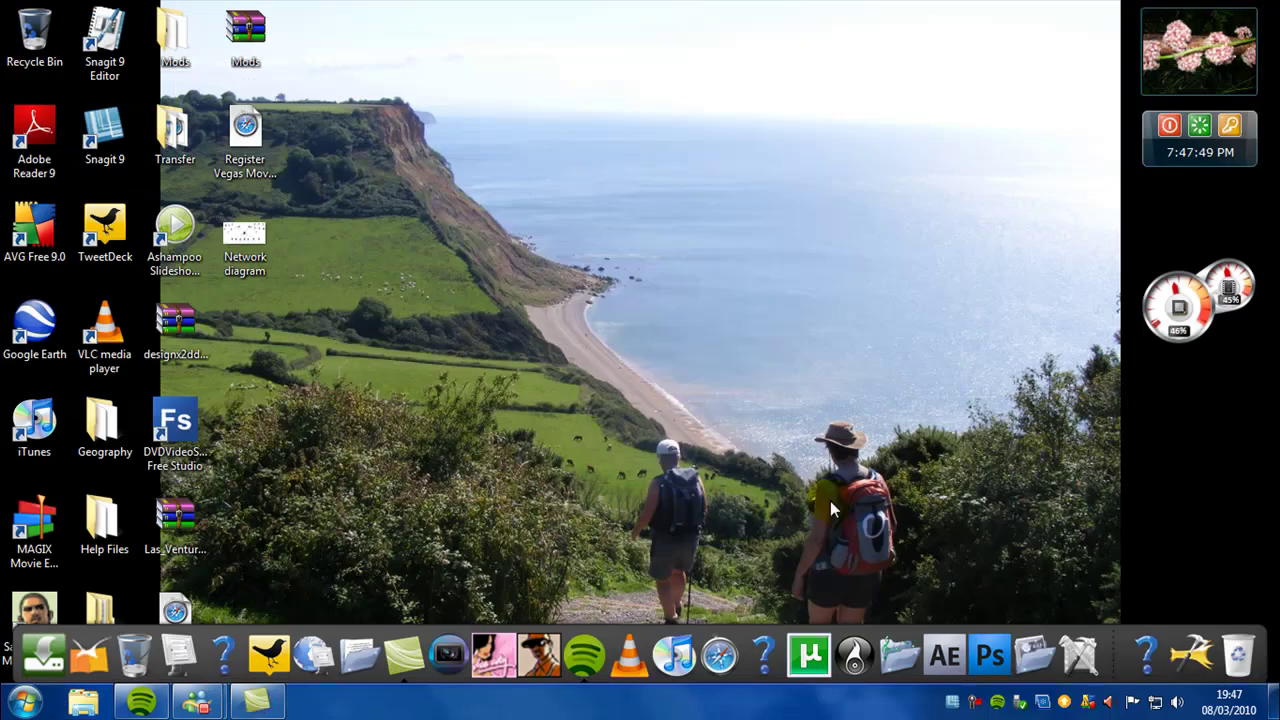
right_click(975, 706)
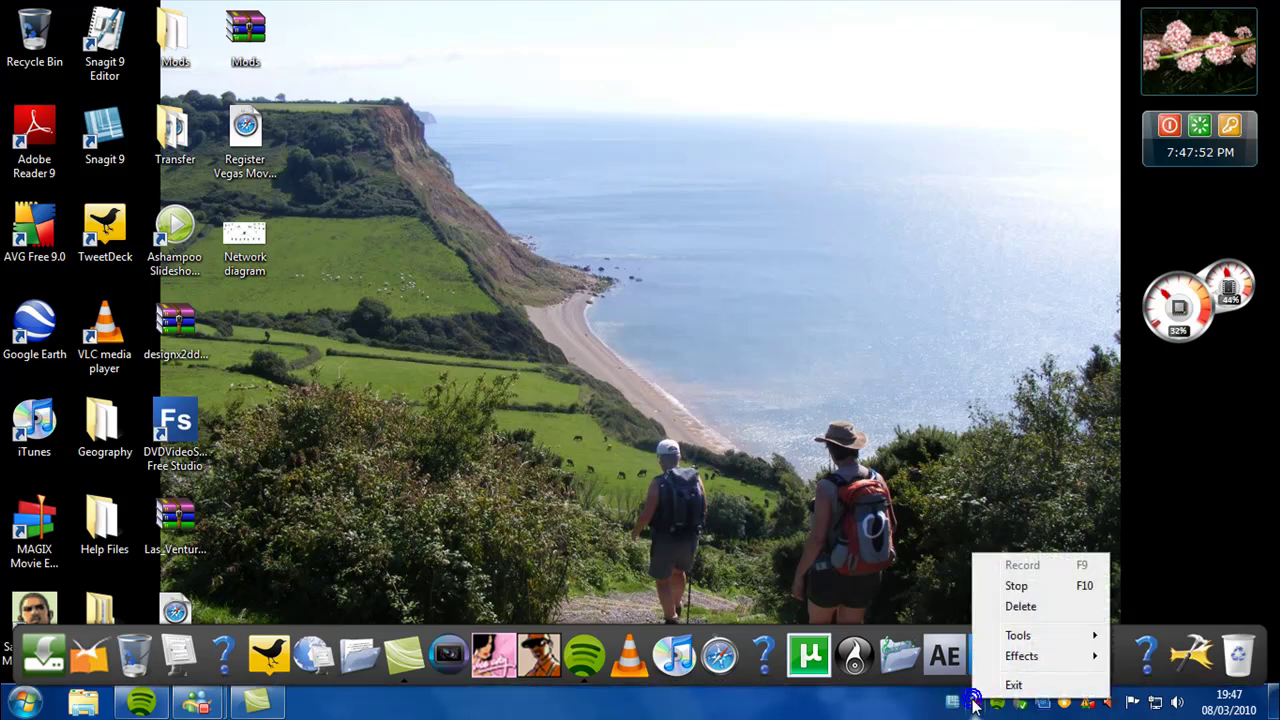